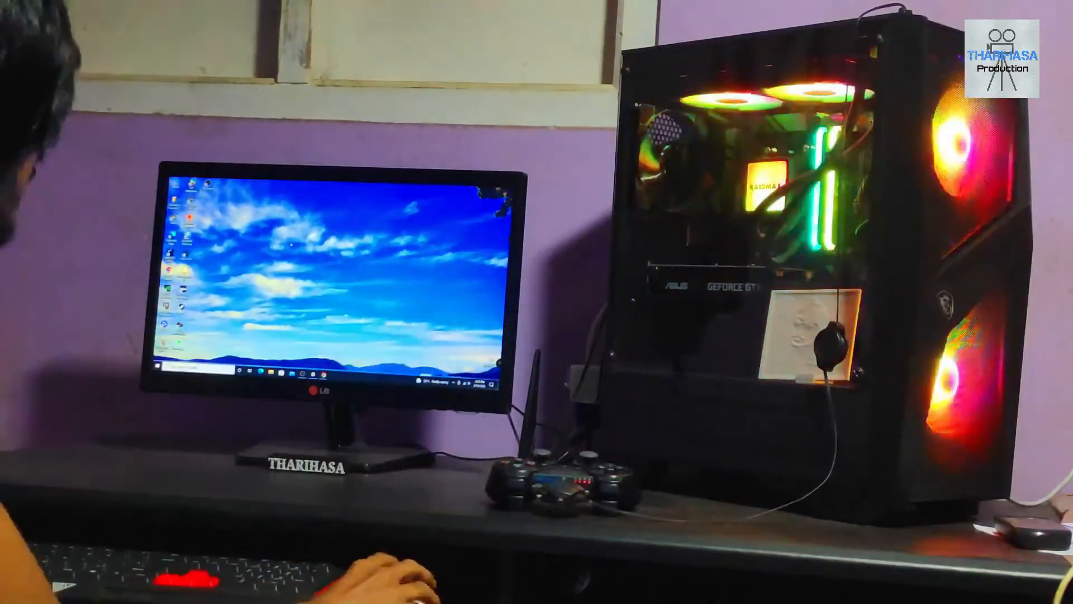
Examine the connected devices in the Bluetooth & other devices settings and select the PLAYSTATION(R)3 Controller
{"action": "left_click", "coordinate": [157, 365]}
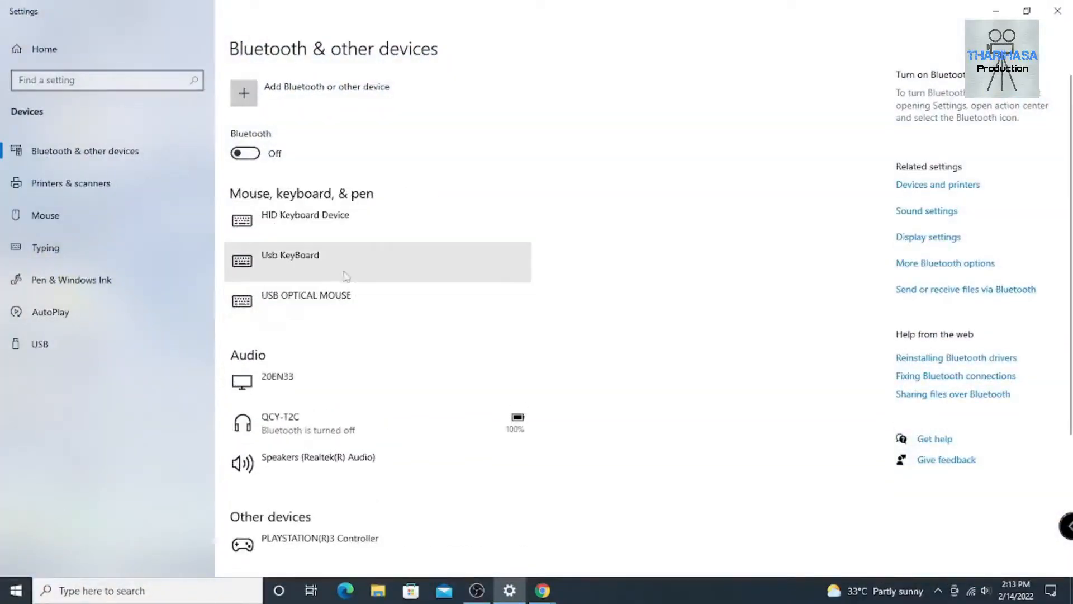
{"action": "scroll", "coordinate": [352, 262], "scroll_direction": "down", "scroll_amount": 3}
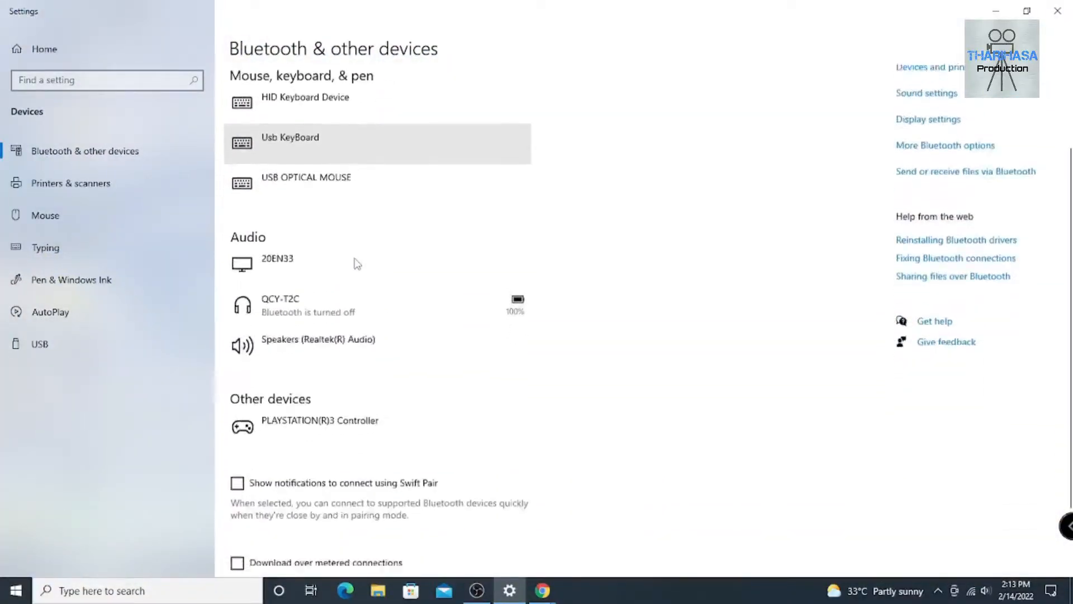
{"action": "scroll", "coordinate": [397, 304], "scroll_direction": "down", "scroll_amount": 1}
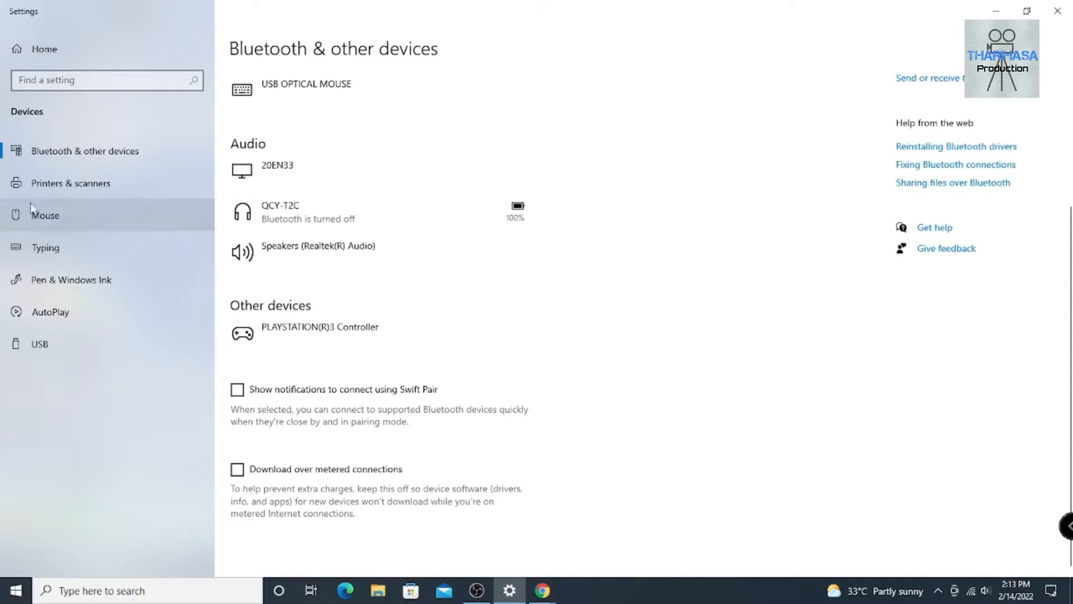
{"action": "scroll", "coordinate": [323, 291], "scroll_direction": "up", "scroll_amount": 4}
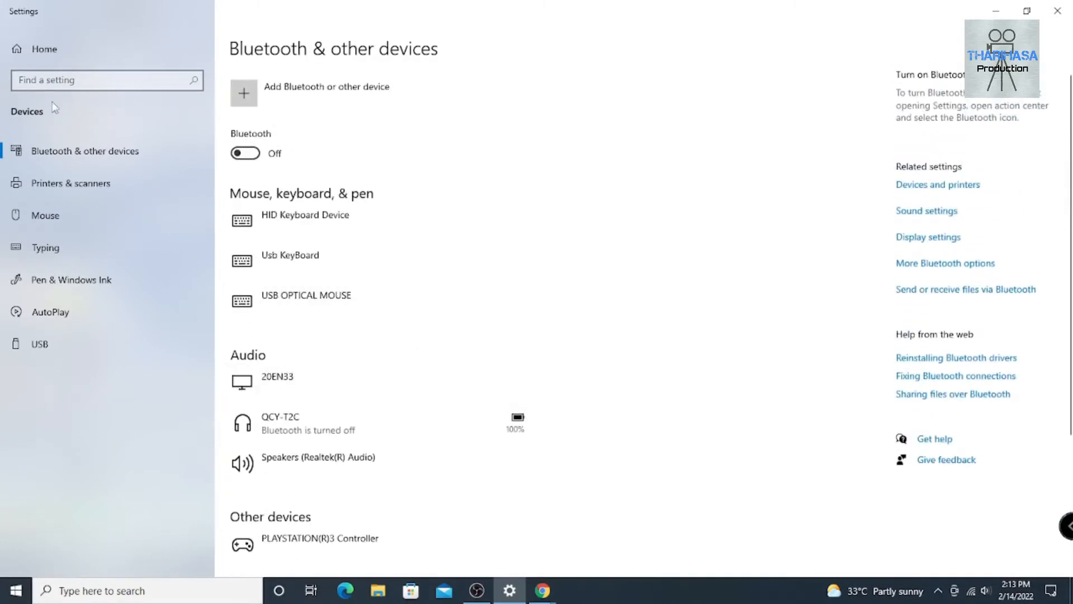
{"action": "scroll", "coordinate": [344, 223], "scroll_direction": "down", "scroll_amount": 3}
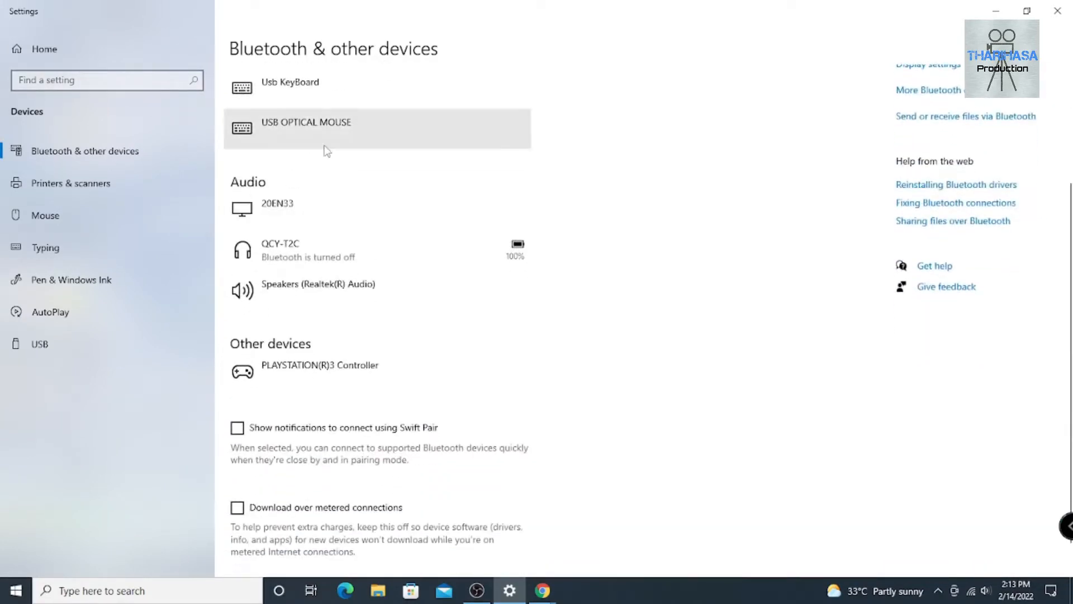
{"action": "left_click", "coordinate": [294, 366]}
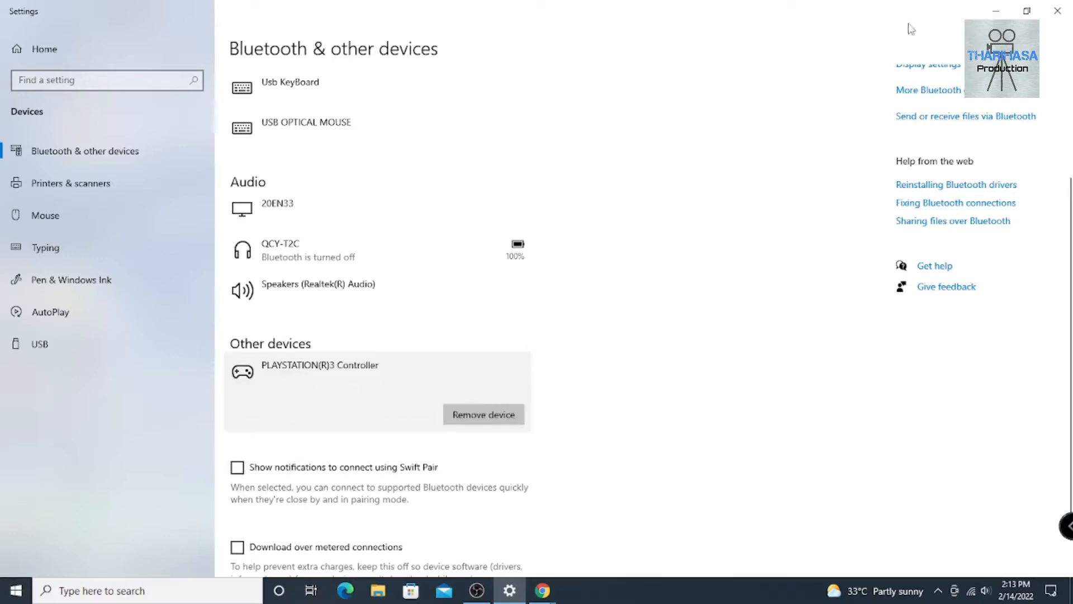
Inspect the test page in the PLAYSTATION(R)3 Controller's properties through Devices and Printers, and close the windows
{"action": "scroll", "coordinate": [882, 201], "scroll_direction": "up", "scroll_amount": 3}
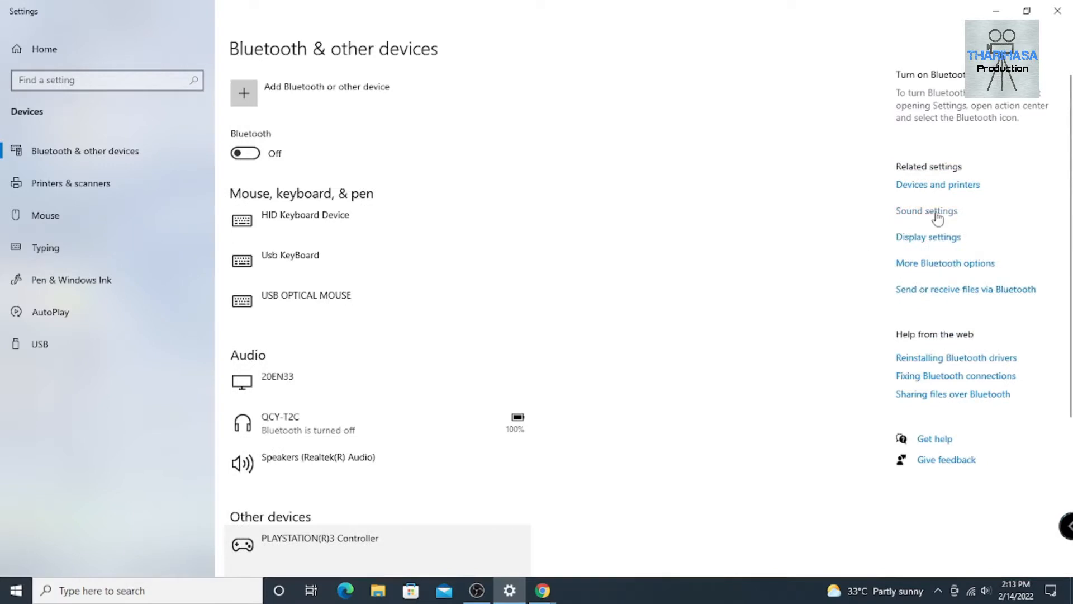
{"action": "left_click", "coordinate": [956, 186]}
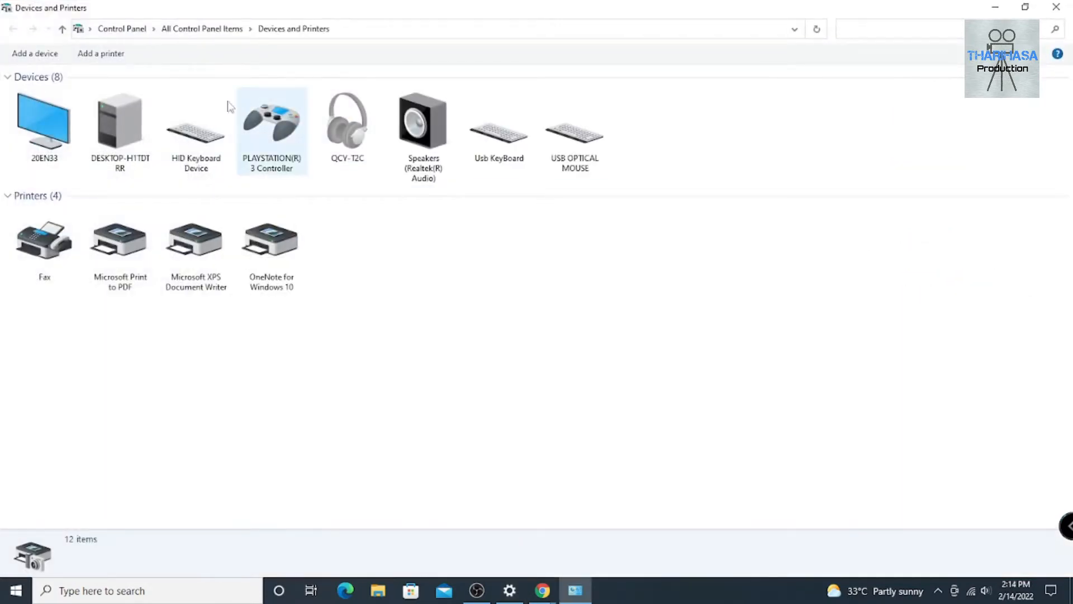
{"action": "right_click", "coordinate": [271, 117]}
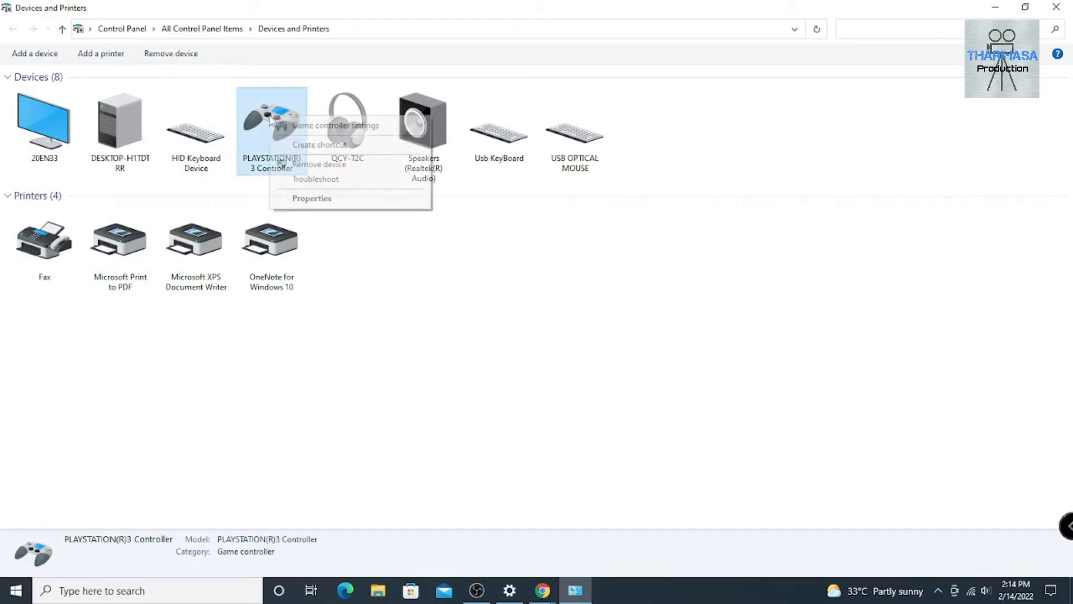
{"action": "left_click", "coordinate": [333, 132]}
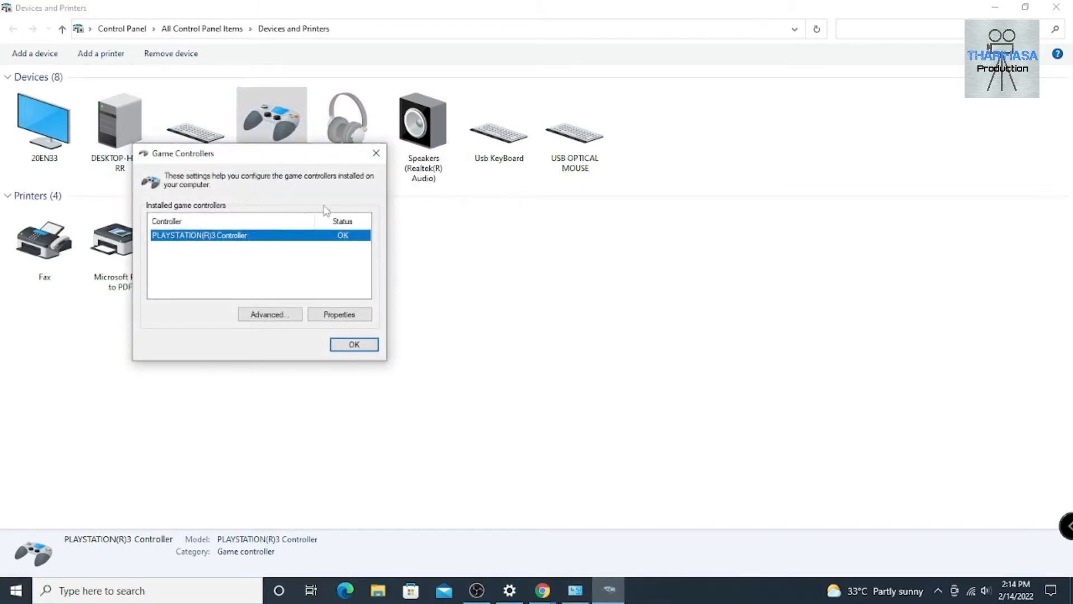
{"action": "left_click_drag", "start_coordinate": [200, 159], "coordinate": [320, 146]}
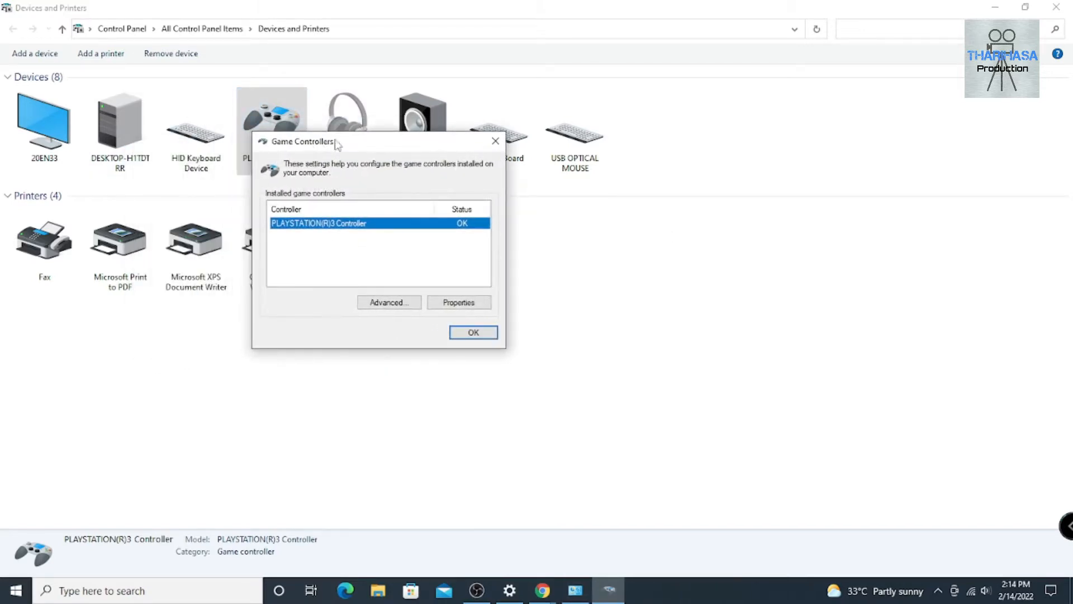
{"action": "left_click", "coordinate": [471, 301]}
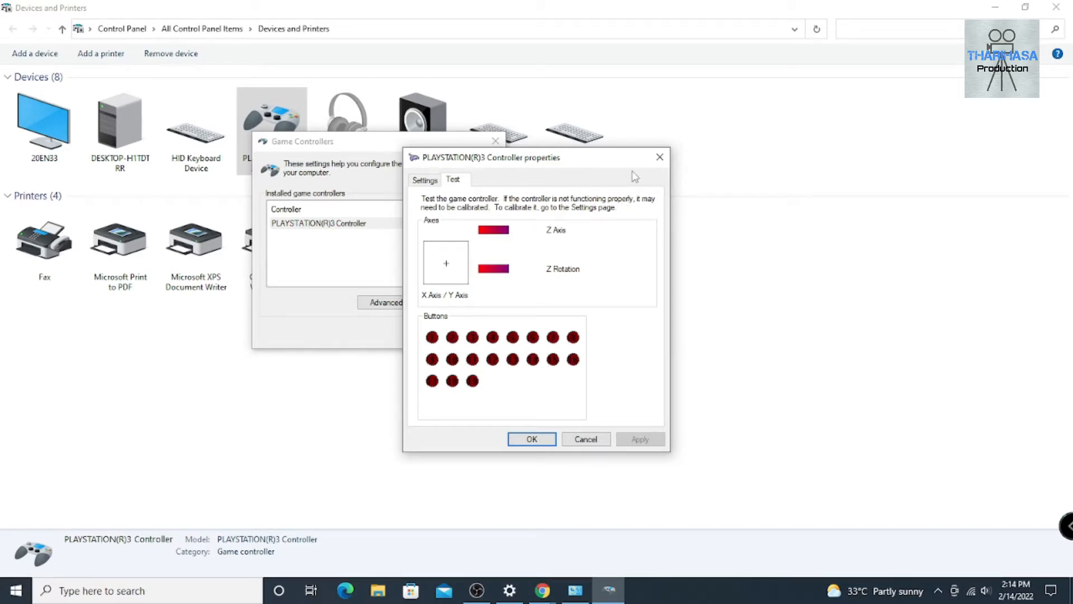
{"action": "left_click", "coordinate": [660, 157]}
{"action": "left_click", "coordinate": [495, 140]}
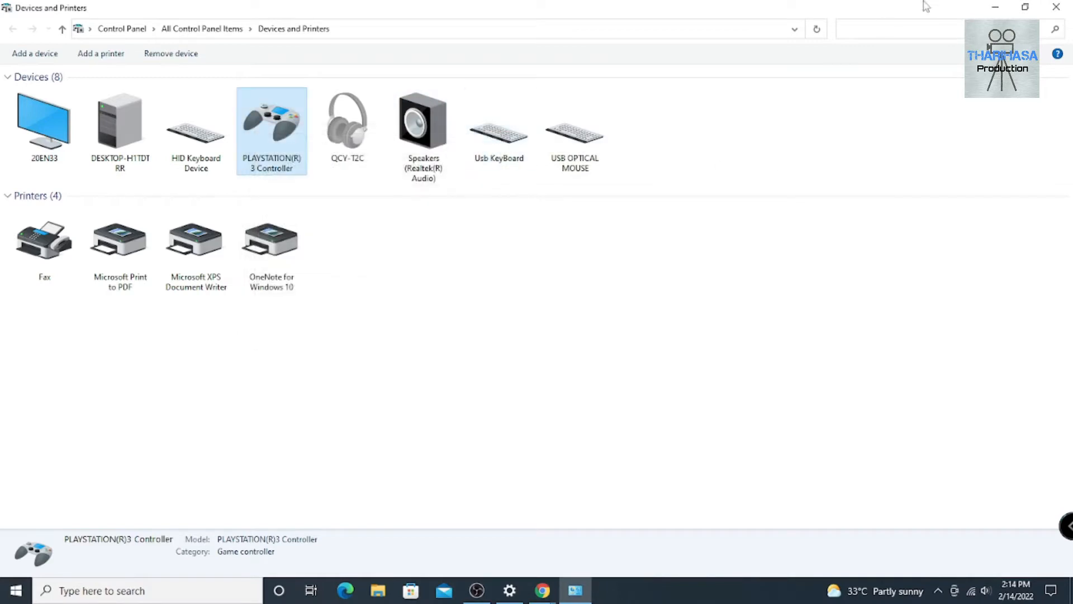
{"action": "left_click", "coordinate": [995, 7]}
Switch to Chrome and examine the ScpToolkit SourceForge page alongside the GitHub release page for v1.6.238.16010
{"action": "mouse_move", "coordinate": [542, 590]}
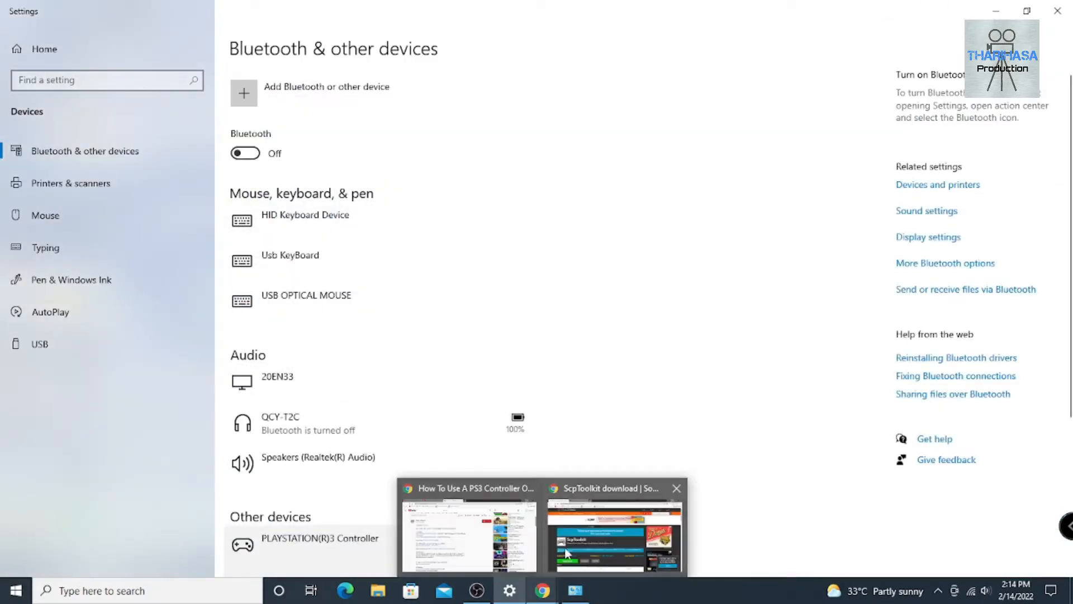
{"action": "left_click", "coordinate": [568, 554]}
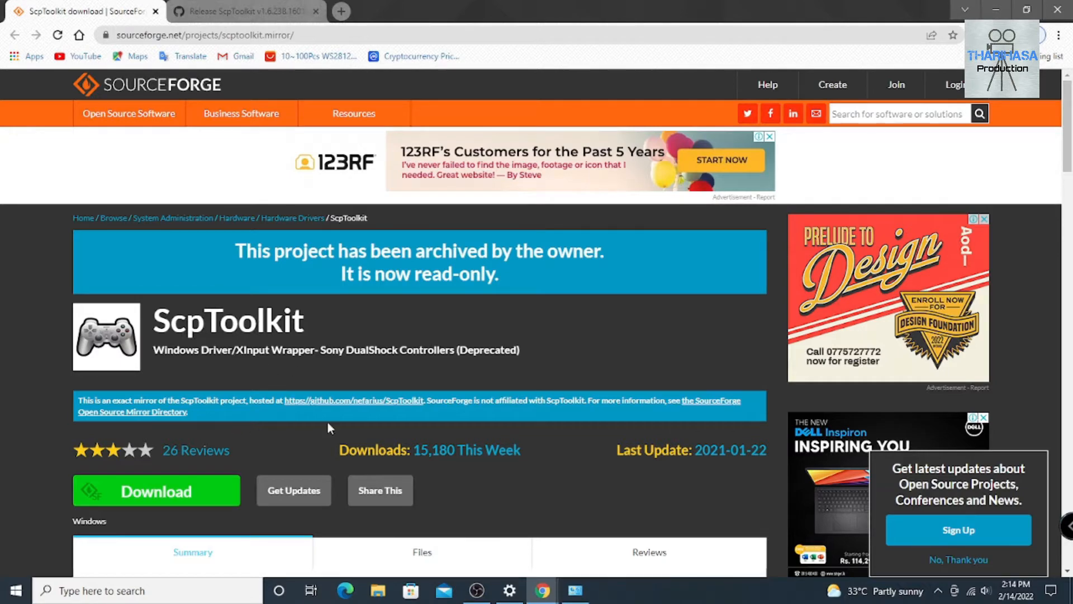
{"action": "scroll", "coordinate": [327, 421], "scroll_direction": "down", "scroll_amount": 1}
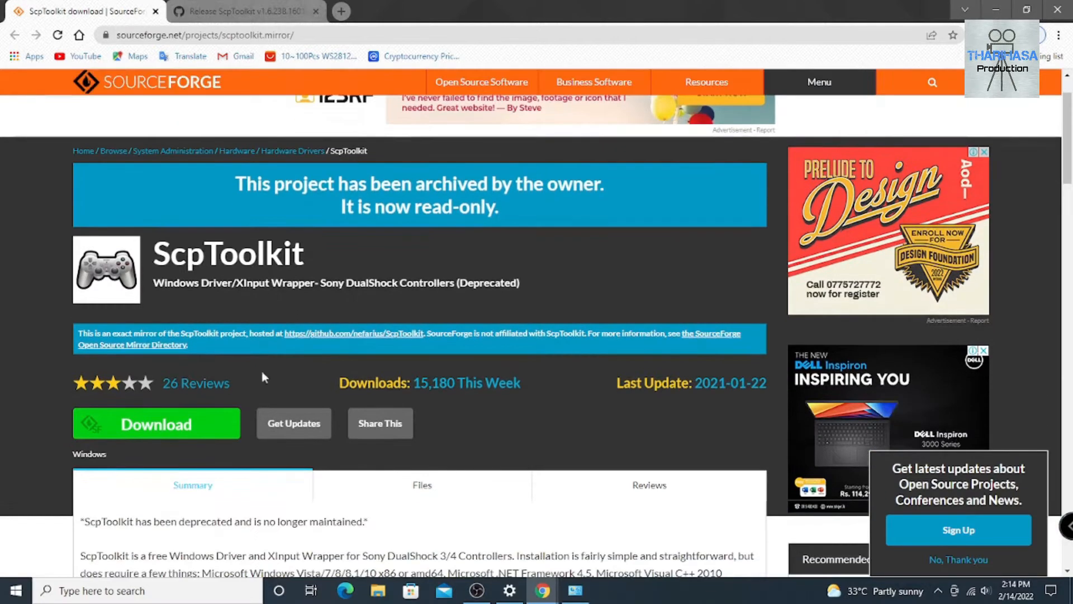
{"action": "left_click", "coordinate": [266, 7]}
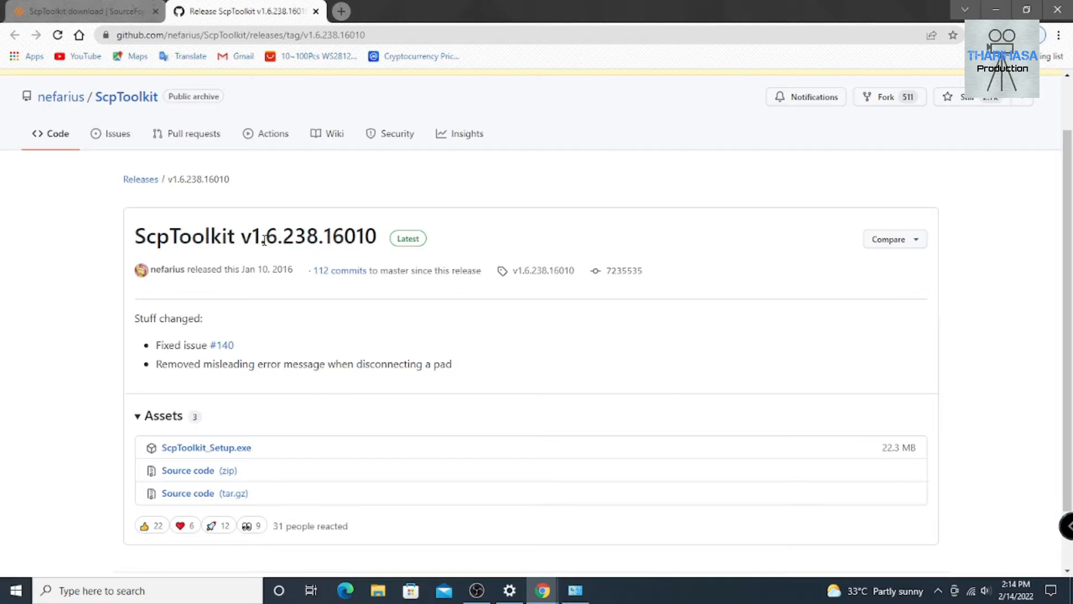
{"action": "left_click_drag", "start_coordinate": [245, 234], "coordinate": [382, 250]}
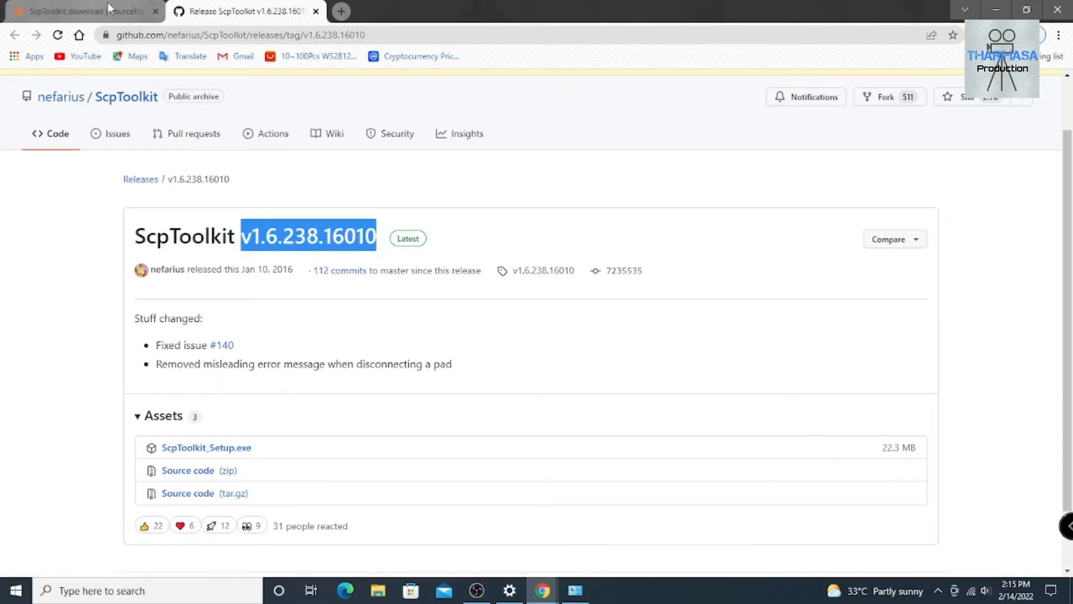
{"action": "left_click", "coordinate": [17, 8]}
{"action": "left_click", "coordinate": [250, 9]}
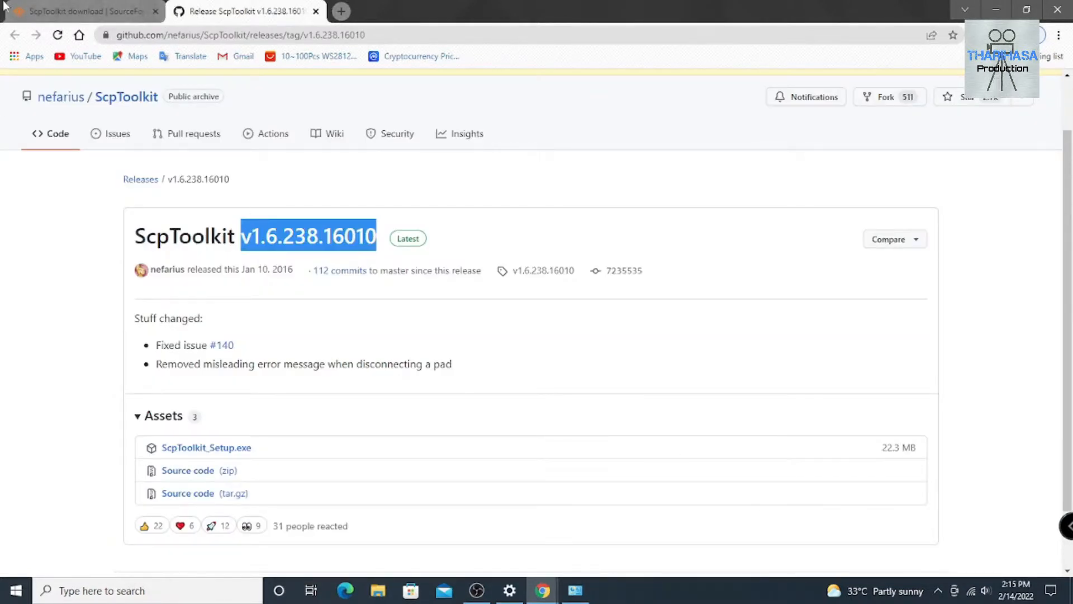
{"action": "left_click", "coordinate": [33, 8]}
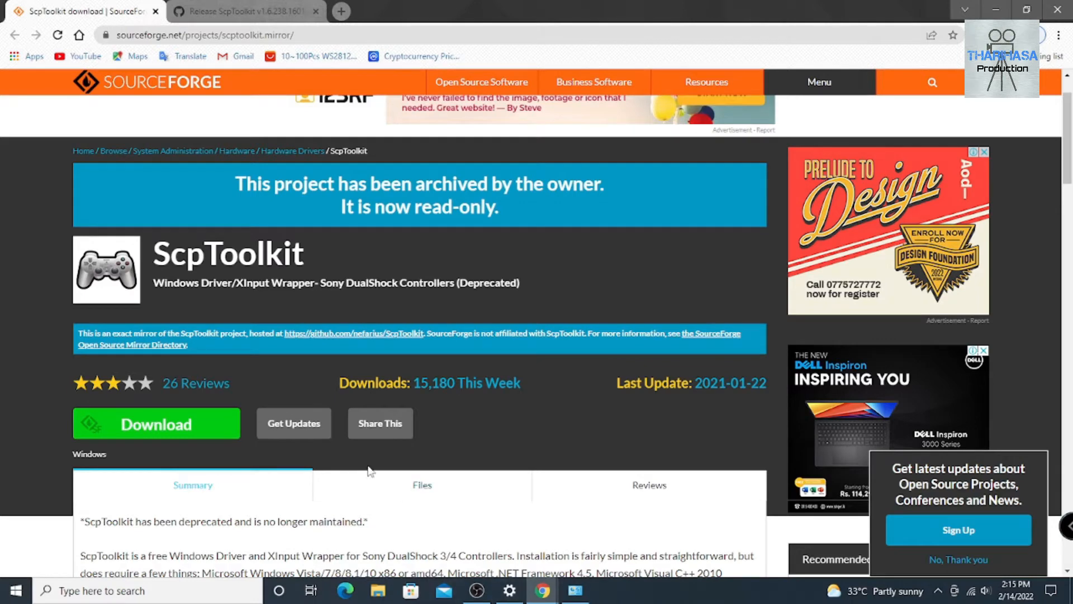
{"action": "left_click", "coordinate": [253, 3]}
{"action": "left_click", "coordinate": [136, 11]}
Download ScpToolkit_Setup.exe from the SourceForge page and run it up to its prerequisites list
{"action": "scroll", "coordinate": [751, 315], "scroll_direction": "down", "scroll_amount": 3}
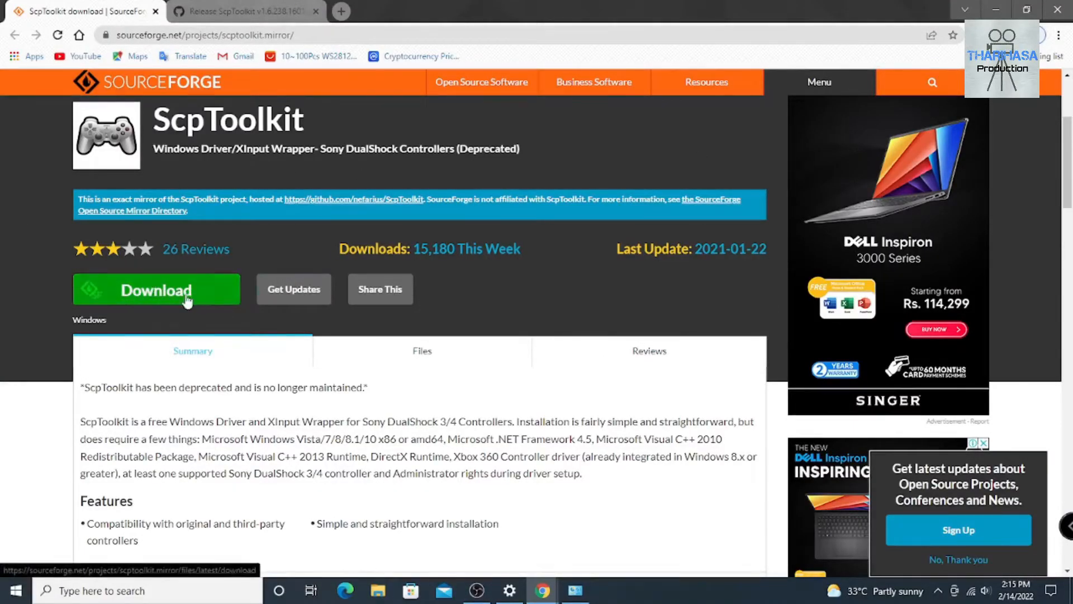
{"action": "left_click", "coordinate": [205, 289]}
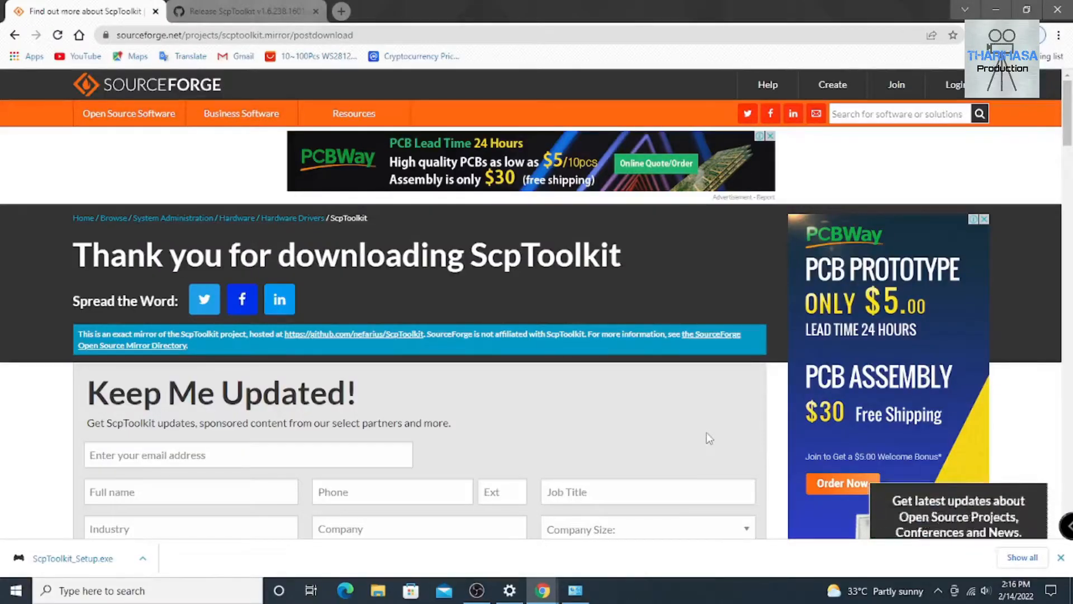
{"action": "left_click", "coordinate": [111, 559]}
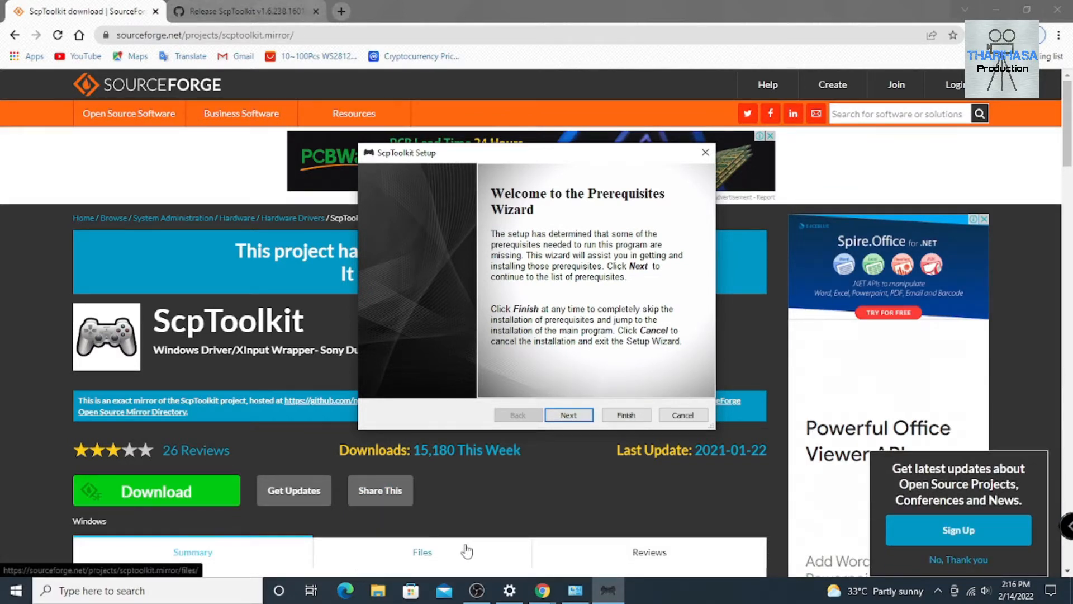
{"action": "left_click", "coordinate": [567, 417]}
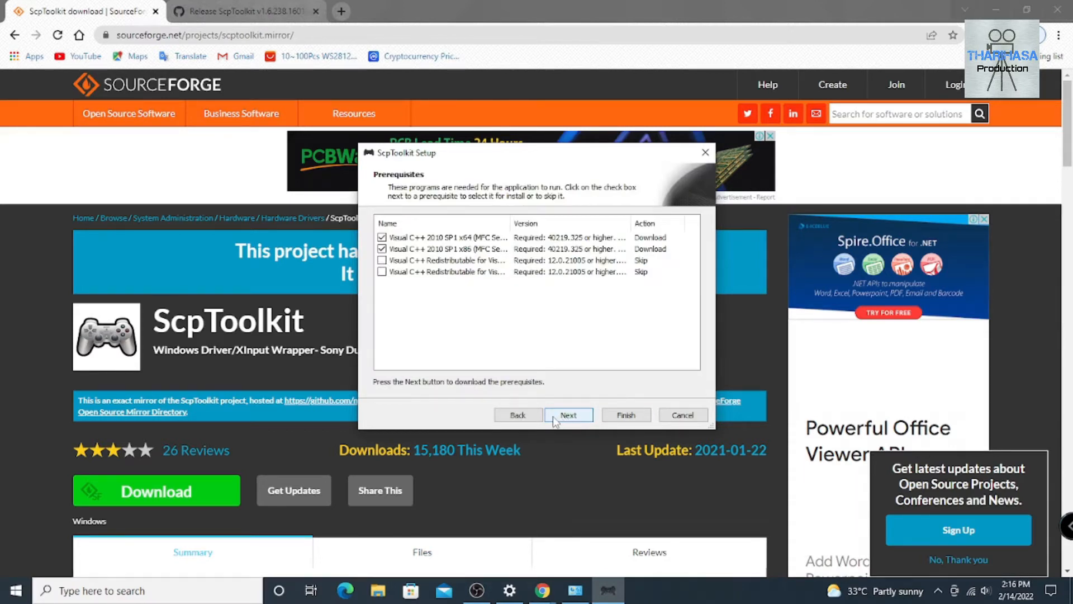
Try to download the Visual C++ 2010 SP1 x64 and x86 prerequisites, and return to the prerequisites list
{"action": "left_click", "coordinate": [576, 421]}
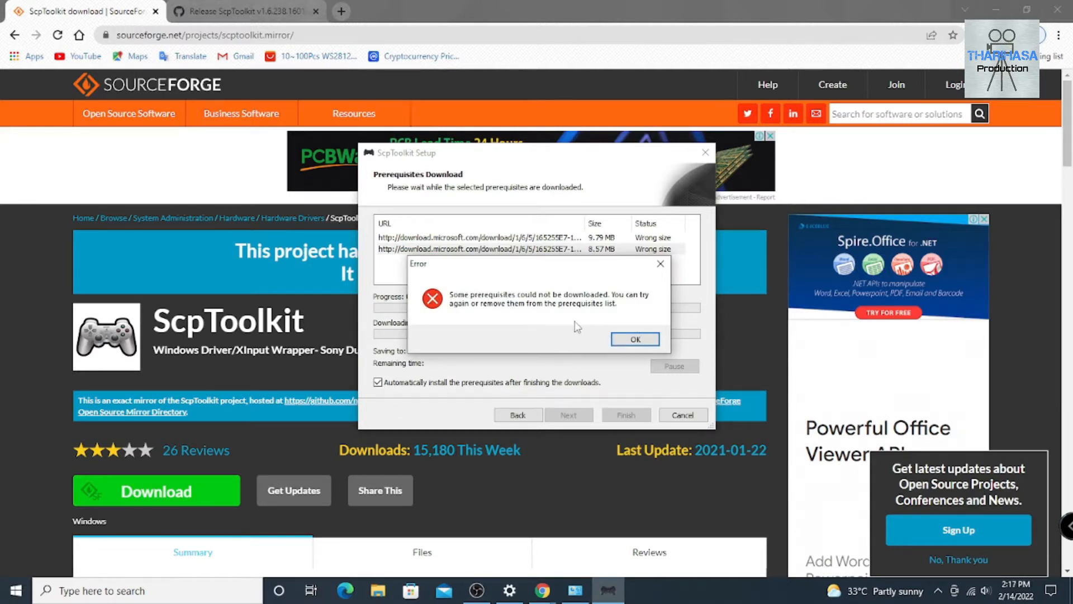
{"action": "left_click", "coordinate": [620, 335]}
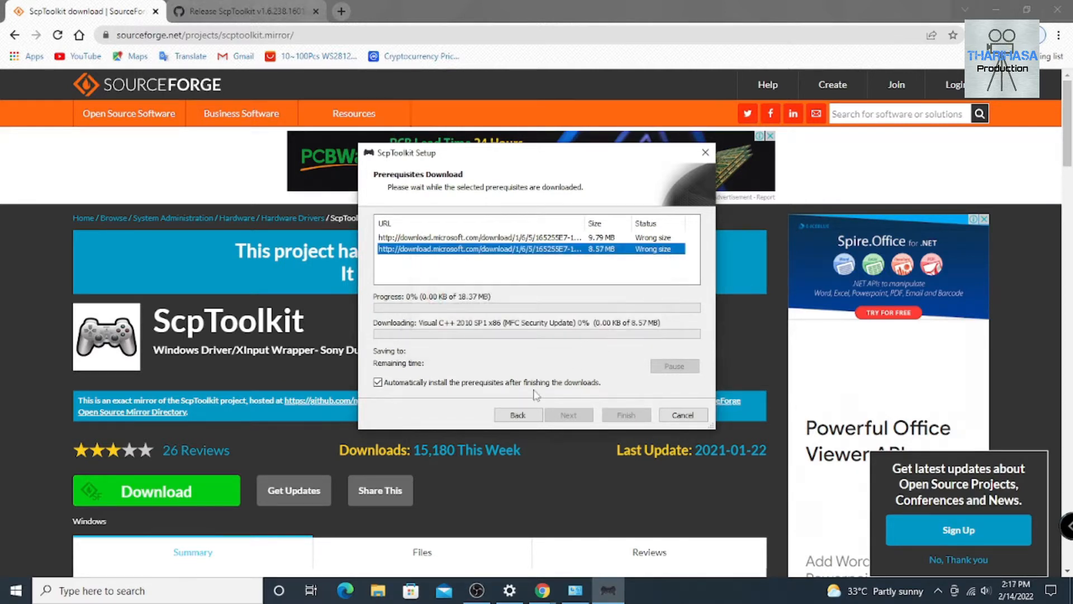
{"action": "left_click", "coordinate": [531, 418]}
Add both Visual C++ Redistributable packages to the selected prerequisites and try the prerequisite downloads again
{"action": "left_click", "coordinate": [383, 260]}
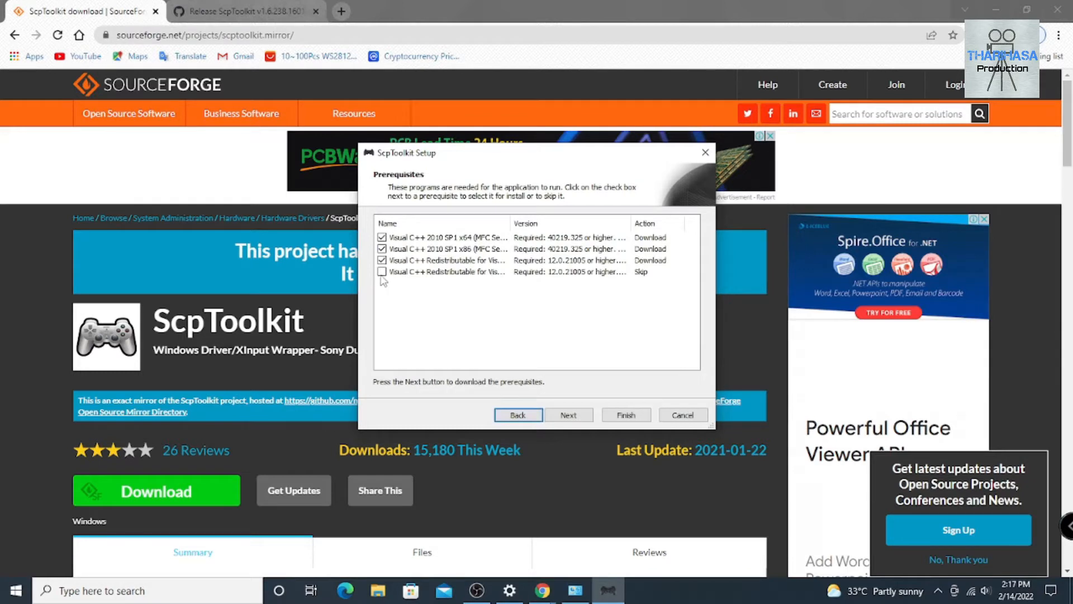
{"action": "left_click", "coordinate": [381, 273]}
{"action": "left_click", "coordinate": [568, 415]}
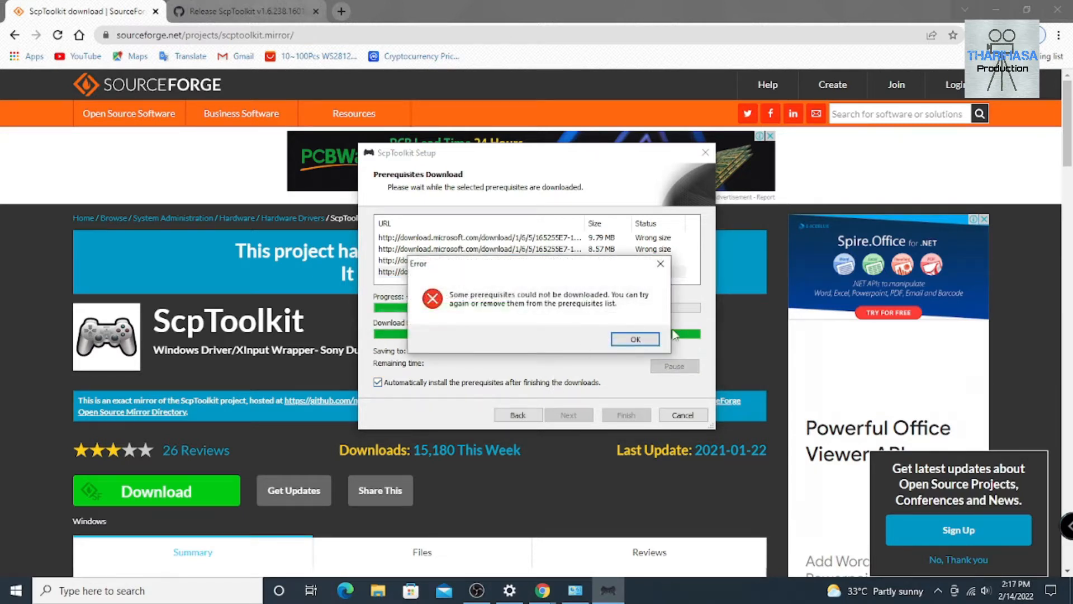
{"action": "left_click", "coordinate": [636, 340]}
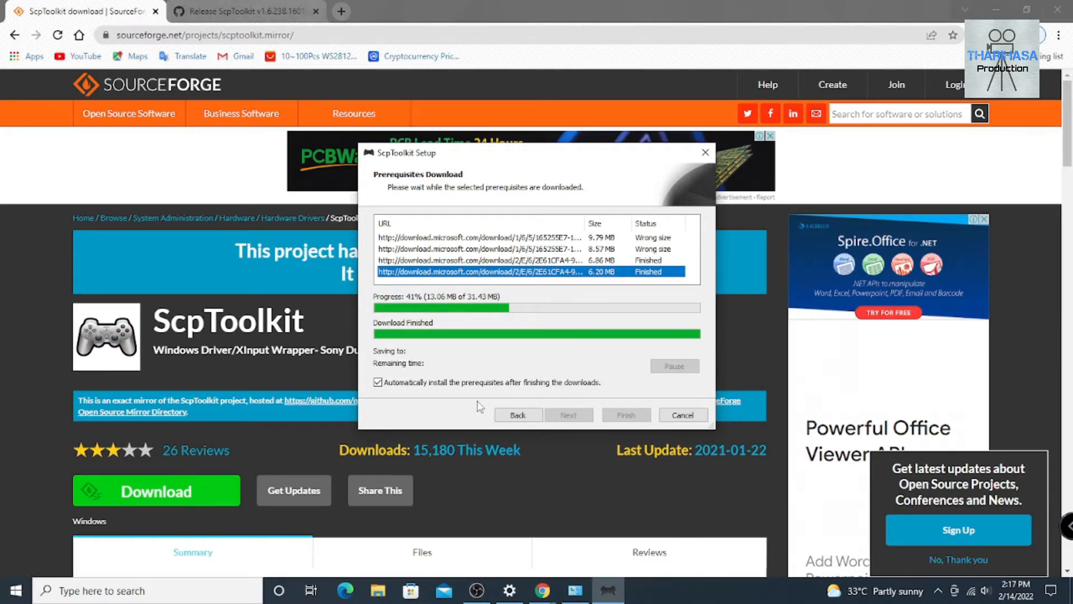
{"action": "left_click", "coordinate": [511, 415]}
{"action": "left_click", "coordinate": [568, 415]}
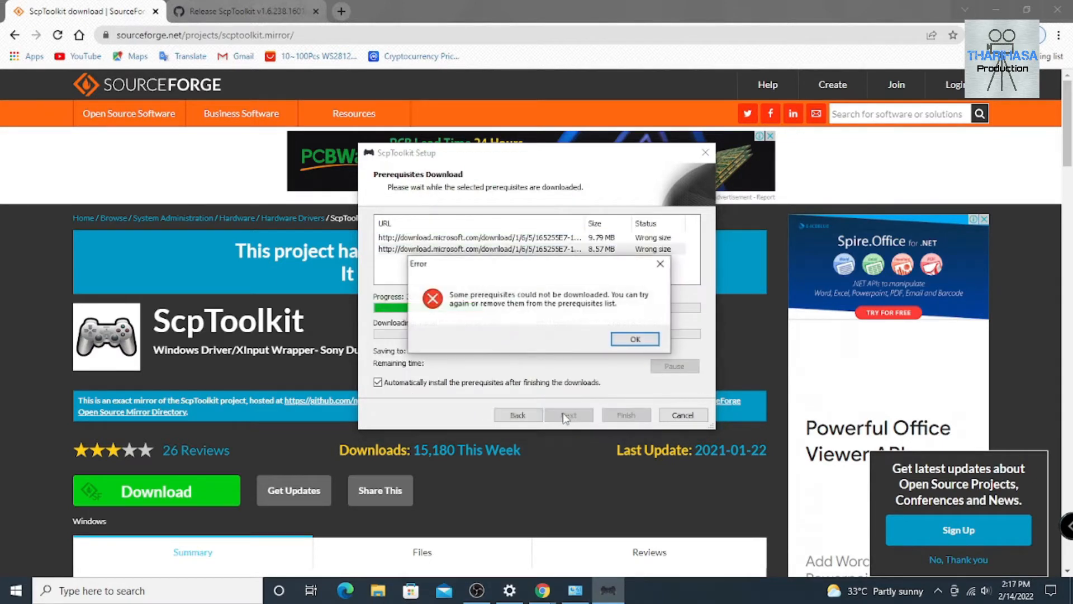
{"action": "left_click", "coordinate": [627, 337]}
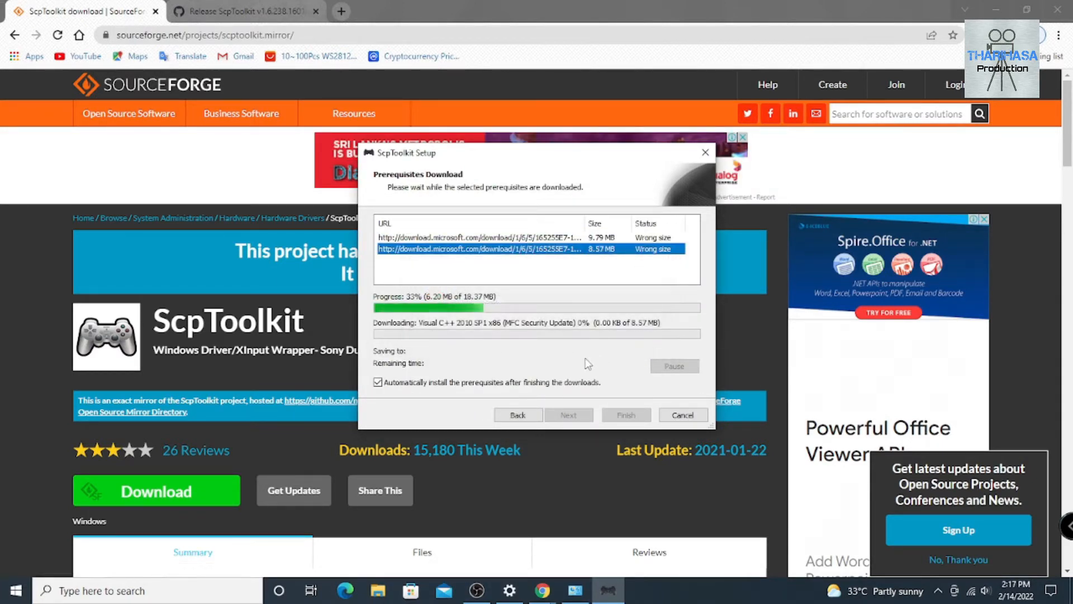
Leave only the last Visual C++ Redistributable in the prerequisites list selected and install it
{"action": "left_click", "coordinate": [517, 414]}
{"action": "left_click", "coordinate": [381, 271]}
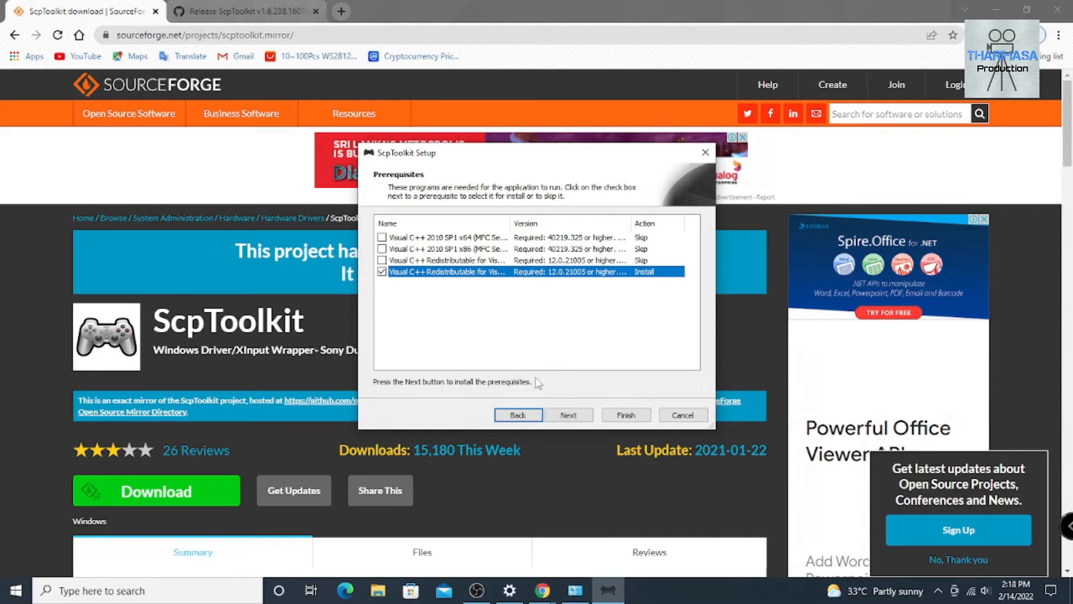
{"action": "left_click", "coordinate": [567, 414]}
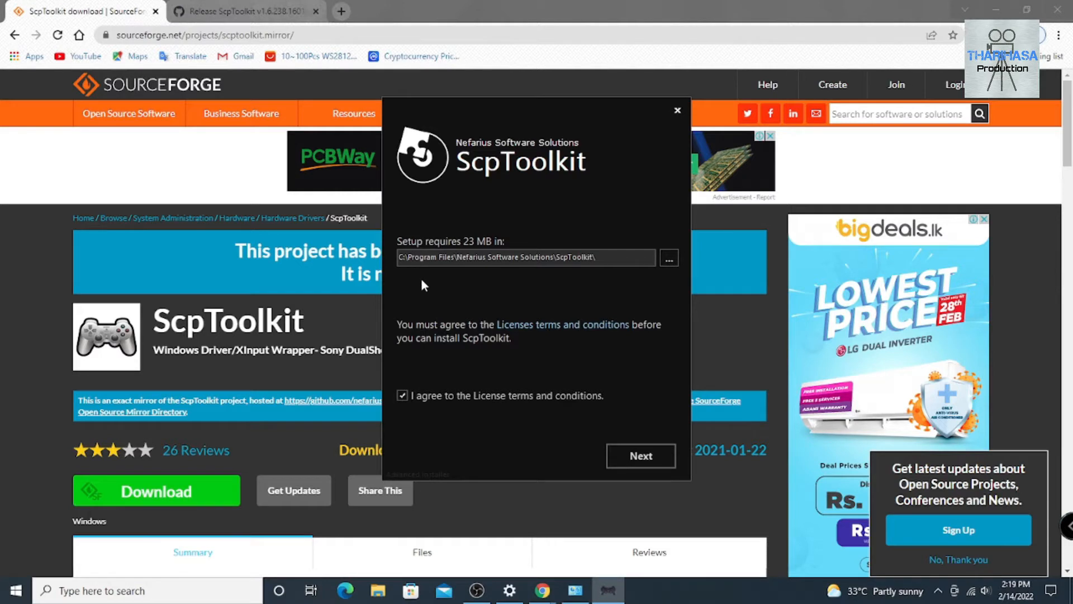
Review the ScpToolkit feature list, keep the default selection, and install it with administrator approval
{"action": "left_click", "coordinate": [641, 456]}
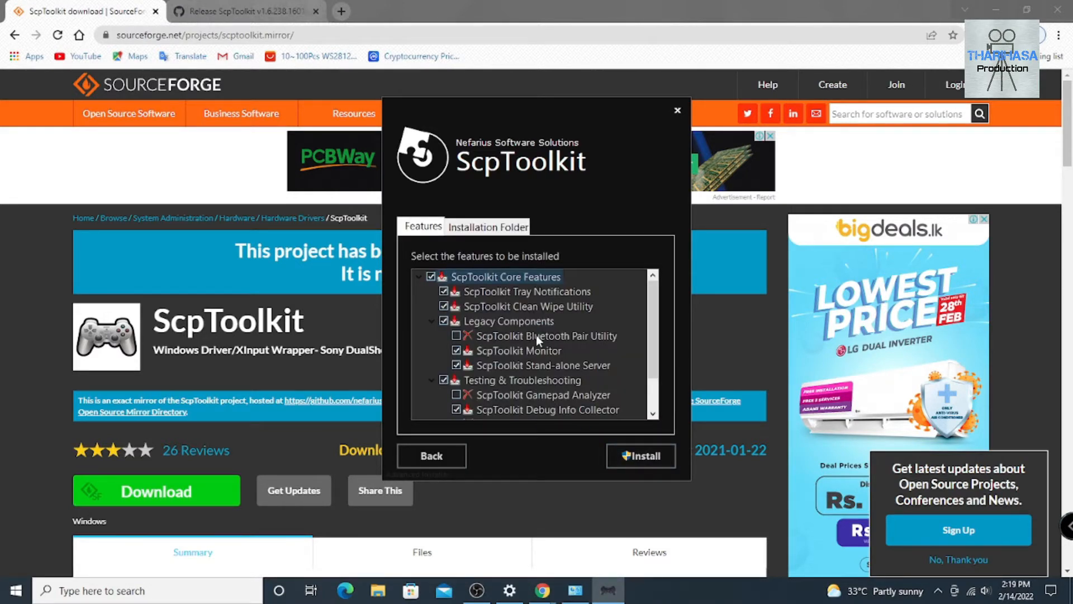
{"action": "scroll", "coordinate": [536, 334], "scroll_direction": "down", "scroll_amount": 1}
{"action": "scroll", "coordinate": [535, 334], "scroll_direction": "up", "scroll_amount": 1}
{"action": "scroll", "coordinate": [570, 399], "scroll_direction": "down", "scroll_amount": 1}
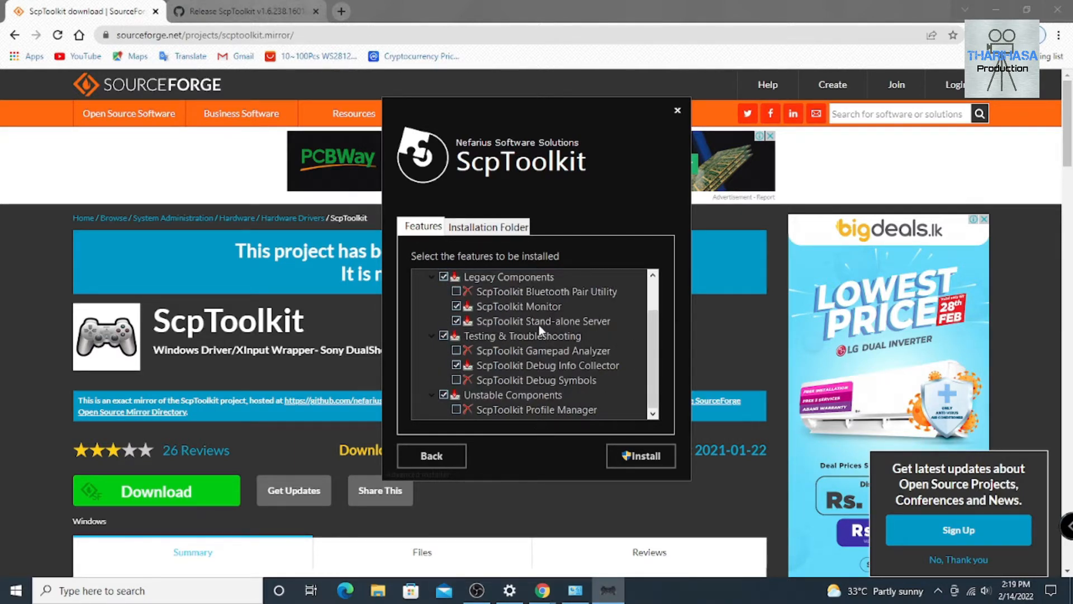
{"action": "scroll", "coordinate": [514, 331], "scroll_direction": "up", "scroll_amount": 1}
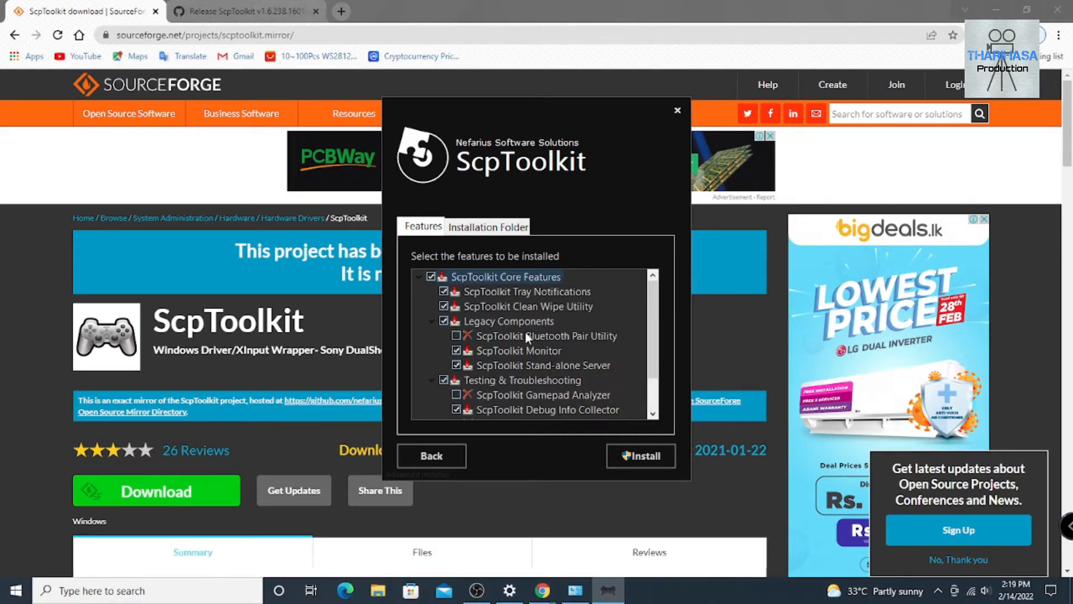
{"action": "scroll", "coordinate": [525, 331], "scroll_direction": "down", "scroll_amount": 1}
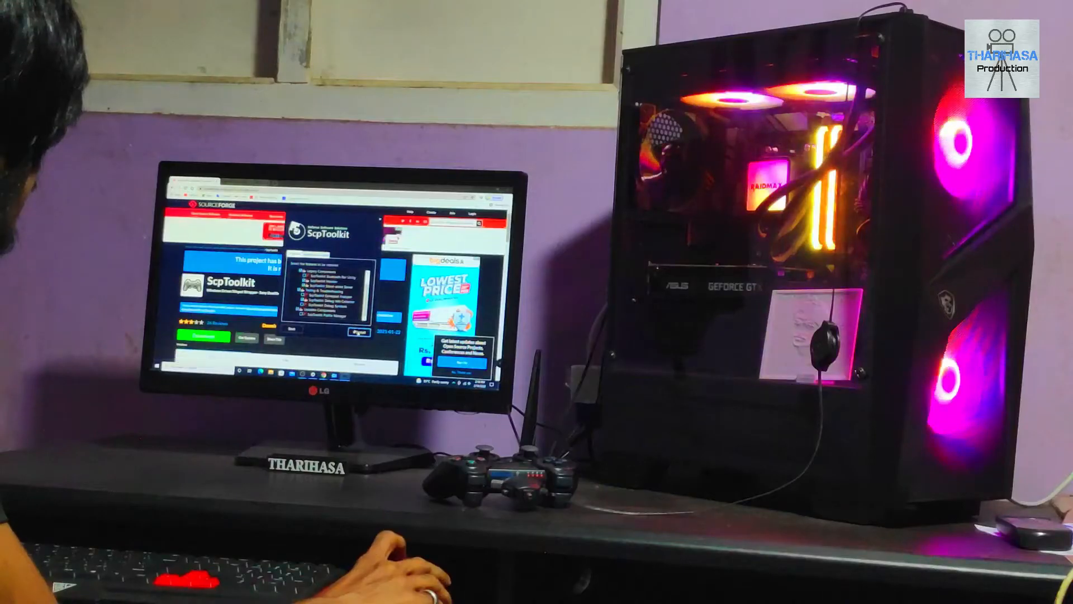
{"action": "left_click", "coordinate": [640, 456]}
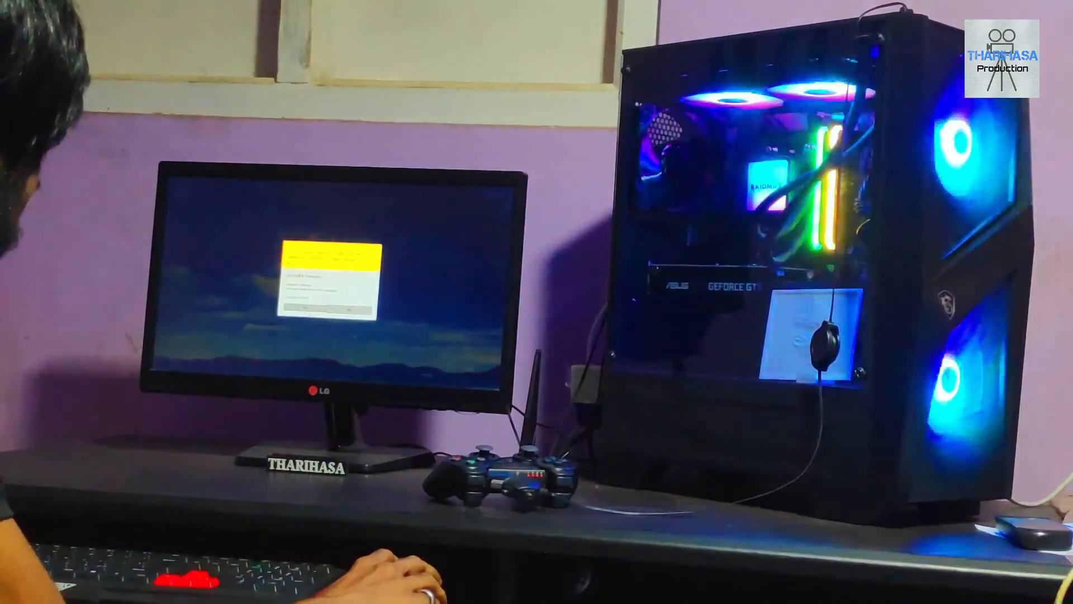
{"action": "left_click", "coordinate": [305, 308]}
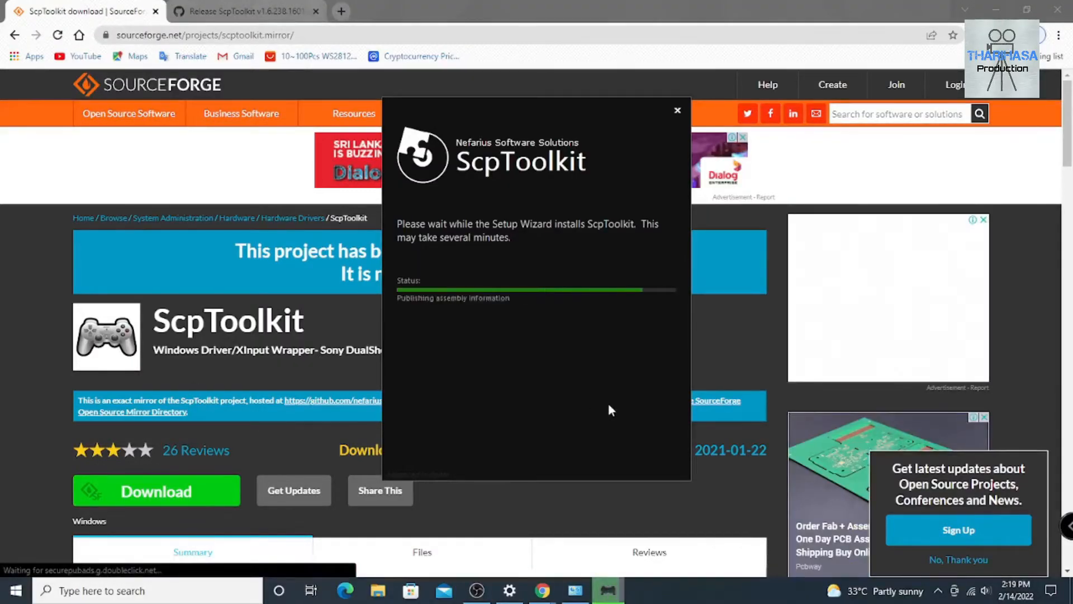
Minimise the browser and Settings windows, and run the ScpToolkit Driver Installer with administrator approval
{"action": "left_click", "coordinate": [997, 9]}
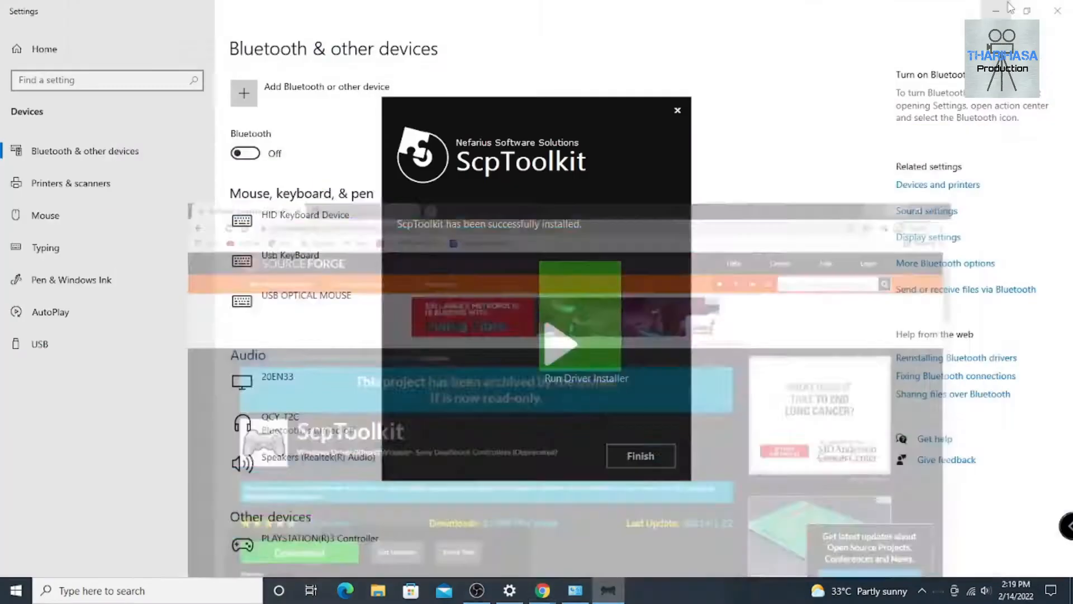
{"action": "left_click", "coordinate": [991, 8]}
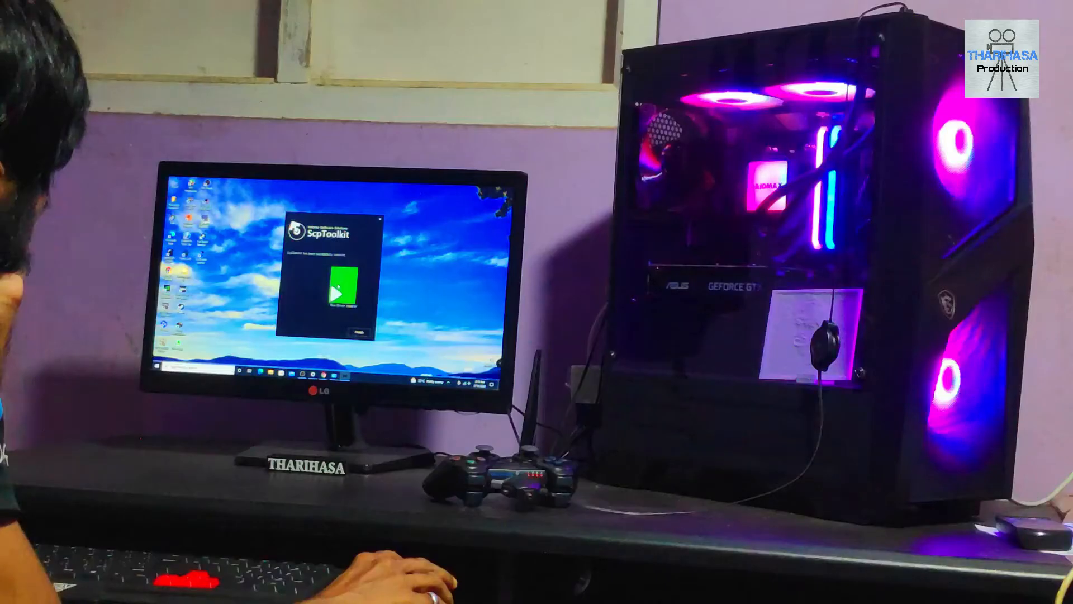
{"action": "left_click", "coordinate": [564, 314]}
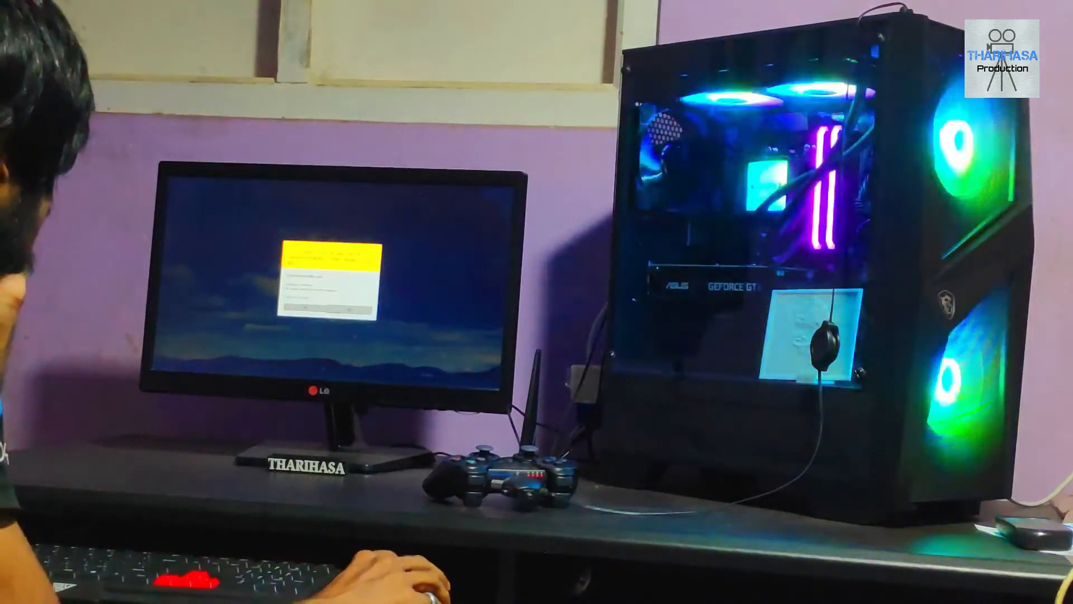
{"action": "left_click", "coordinate": [315, 308]}
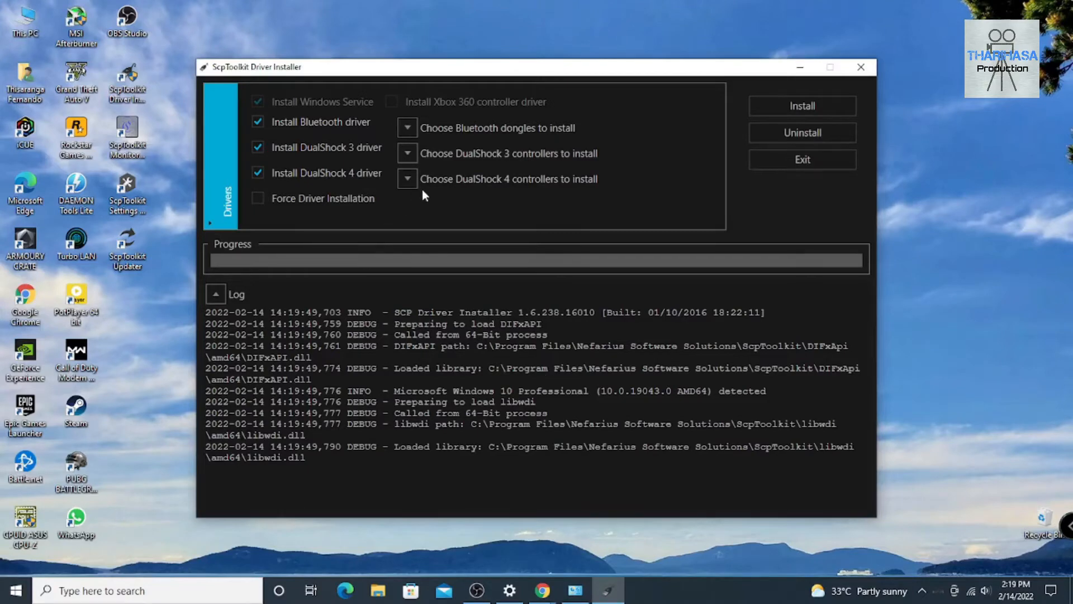
Exclude the DualShock 4 driver from the drivers selected for installation
{"action": "left_click_drag", "start_coordinate": [428, 71], "coordinate": [470, 59]}
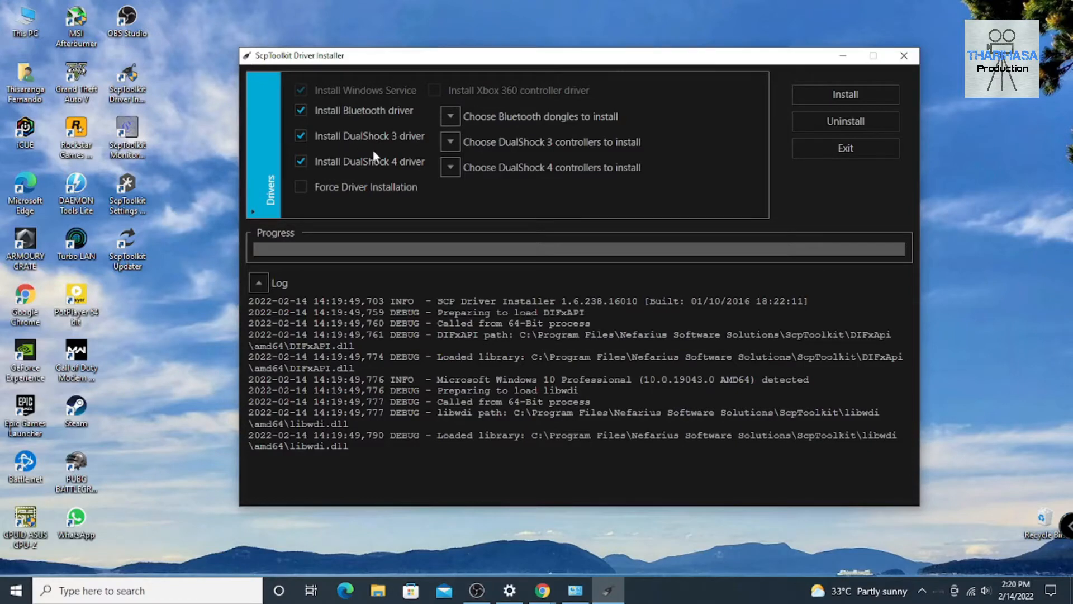
{"action": "left_click", "coordinate": [298, 156]}
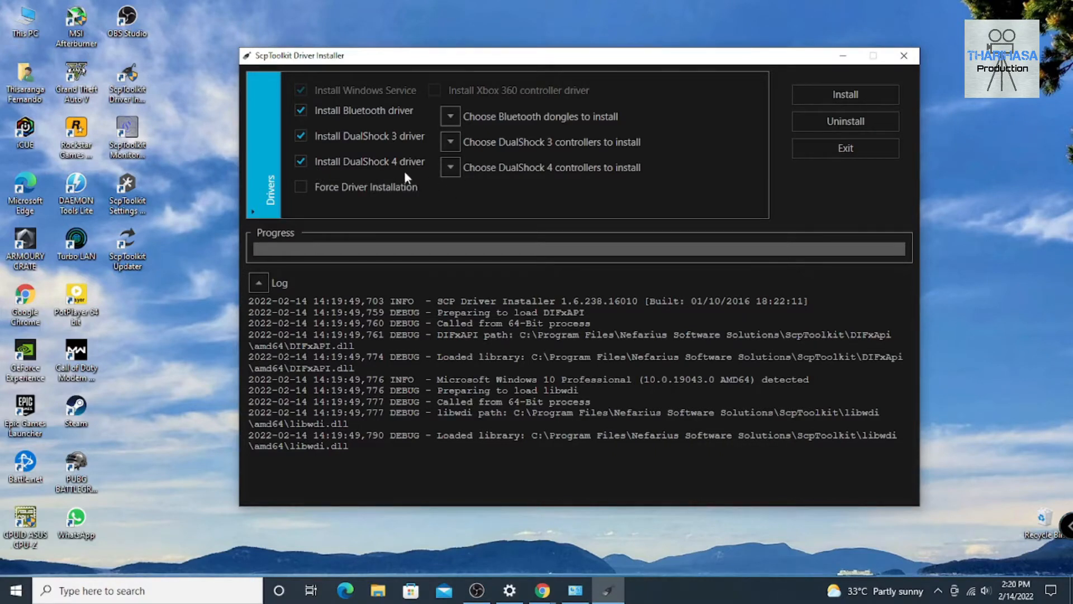
{"action": "left_click", "coordinate": [302, 162]}
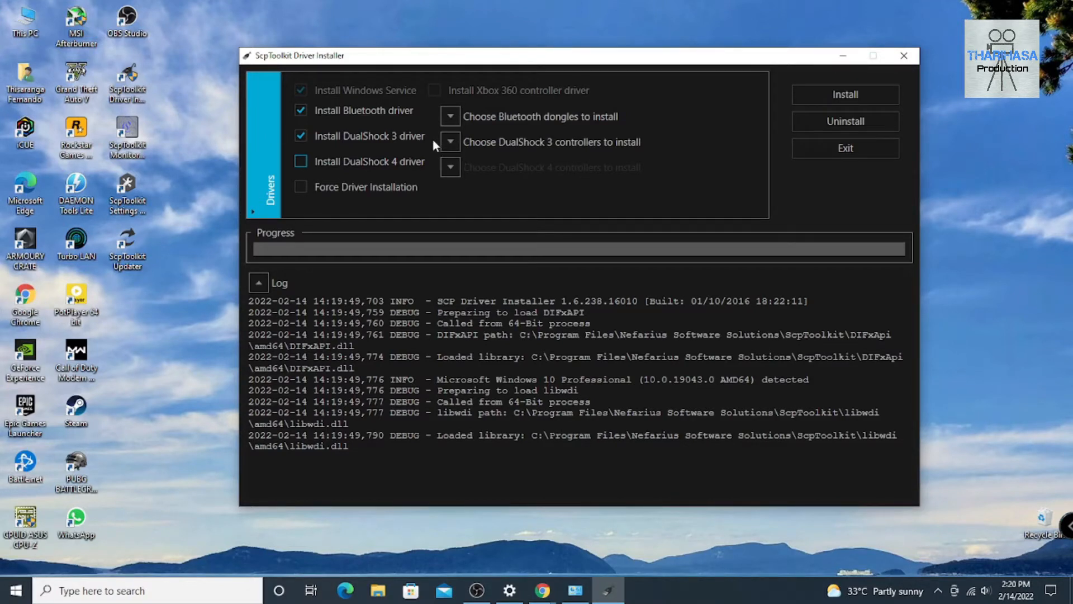
Select Intel(R) Wireless Bluetooth(R) as the Bluetooth dongle to install and collapse the dongle list
{"action": "left_click", "coordinate": [457, 119]}
{"action": "scroll", "coordinate": [501, 140], "scroll_direction": "down", "scroll_amount": 4}
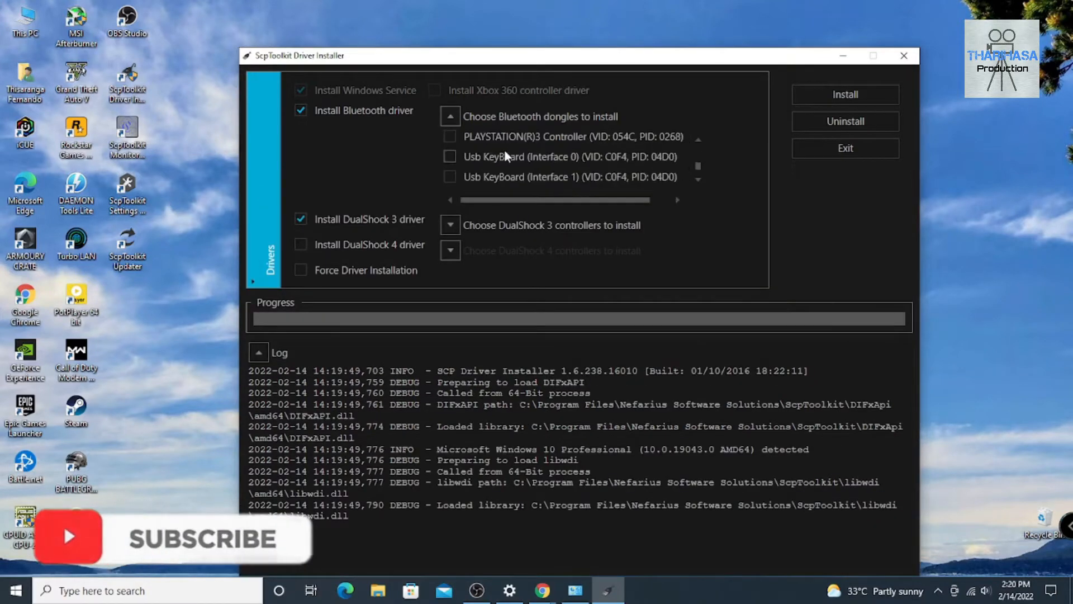
{"action": "scroll", "coordinate": [500, 167], "scroll_direction": "up", "scroll_amount": 4}
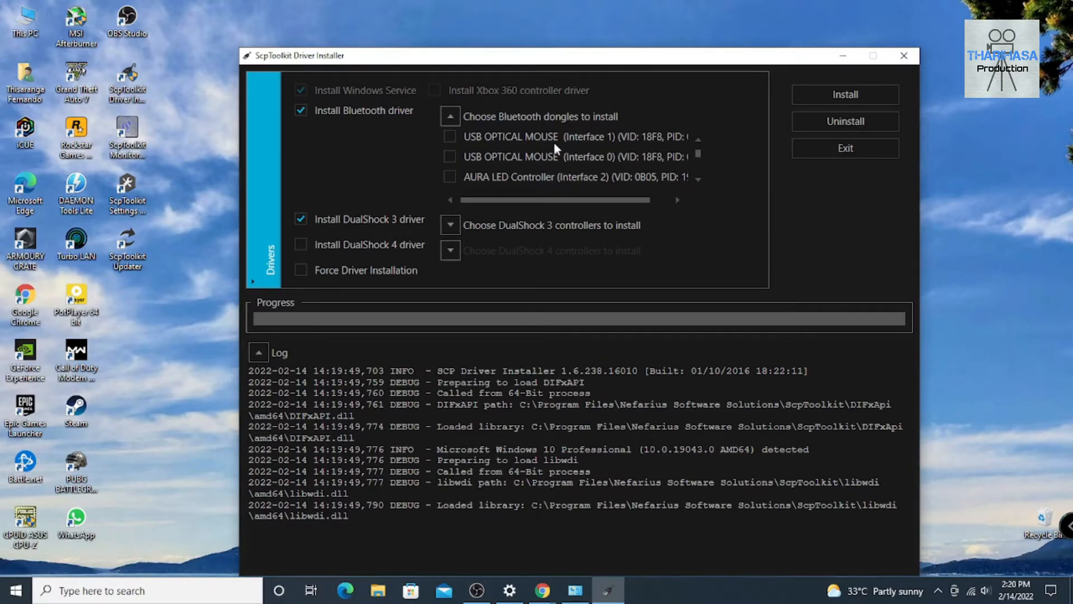
{"action": "scroll", "coordinate": [553, 147], "scroll_direction": "down", "scroll_amount": 1}
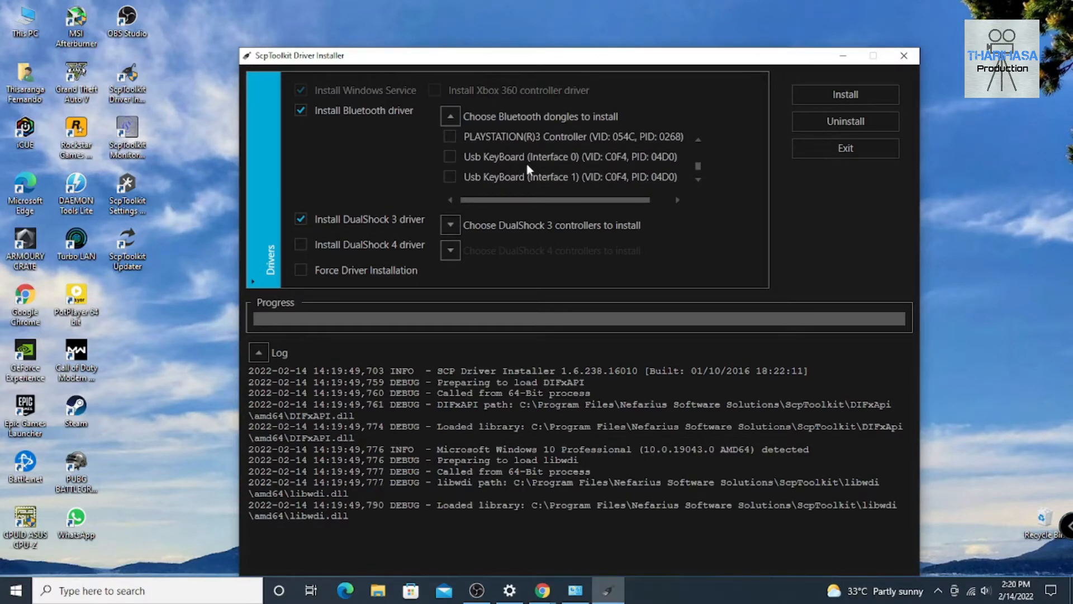
{"action": "scroll", "coordinate": [528, 169], "scroll_direction": "up", "scroll_amount": 1}
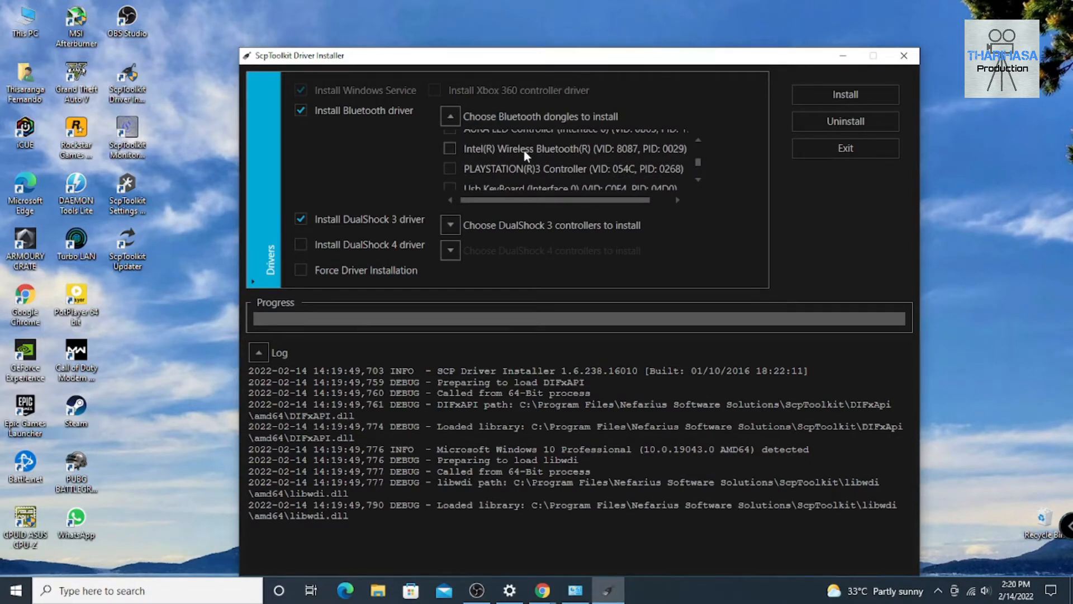
{"action": "left_click", "coordinate": [450, 149]}
{"action": "scroll", "coordinate": [493, 164], "scroll_direction": "up", "scroll_amount": 1}
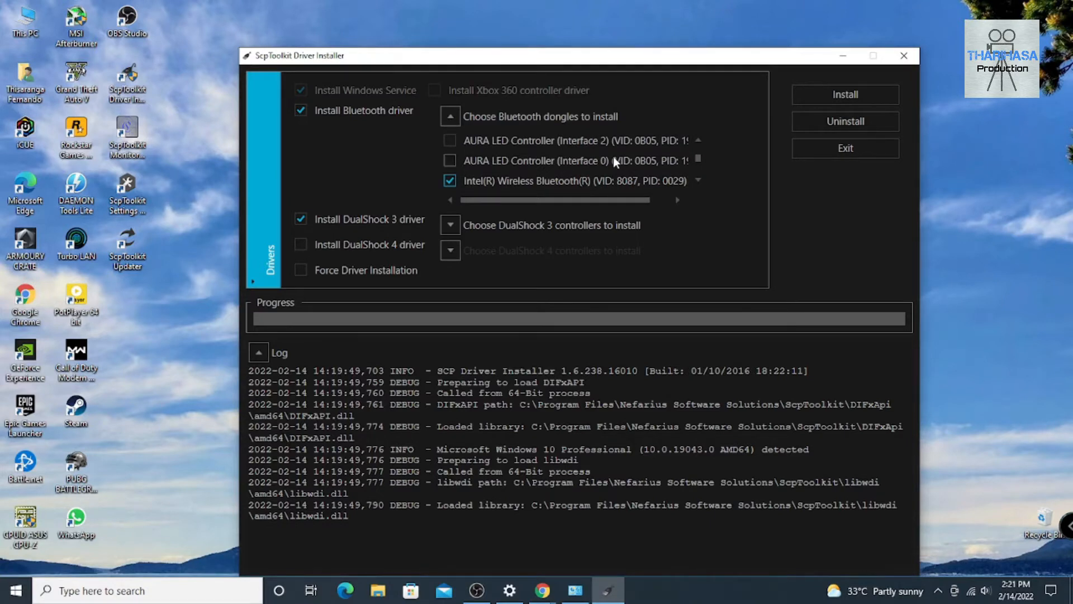
{"action": "scroll", "coordinate": [610, 161], "scroll_direction": "down", "scroll_amount": 1}
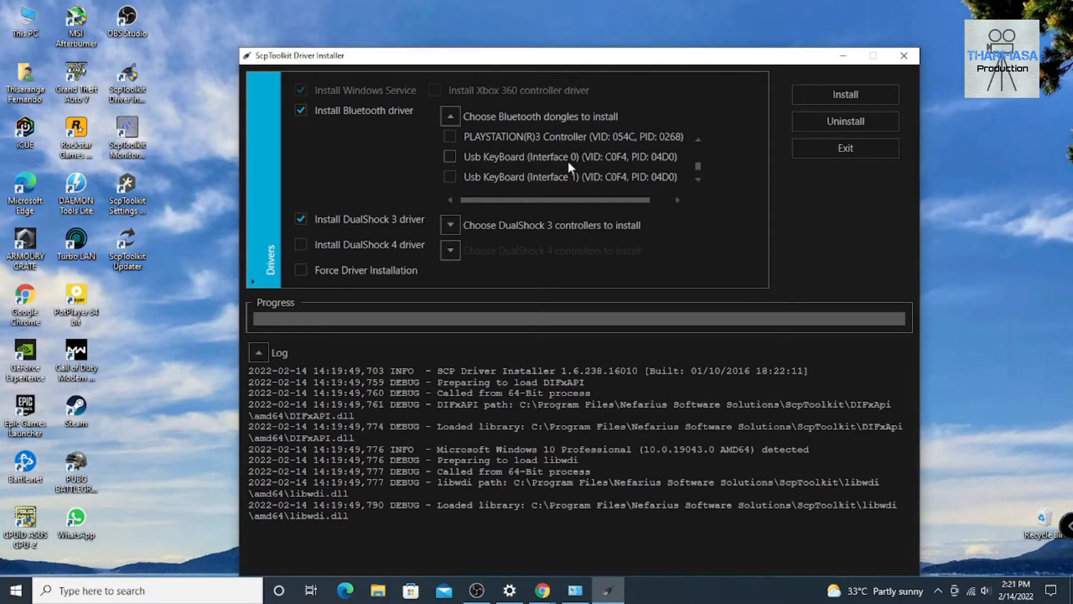
{"action": "scroll", "coordinate": [570, 166], "scroll_direction": "up", "scroll_amount": 2}
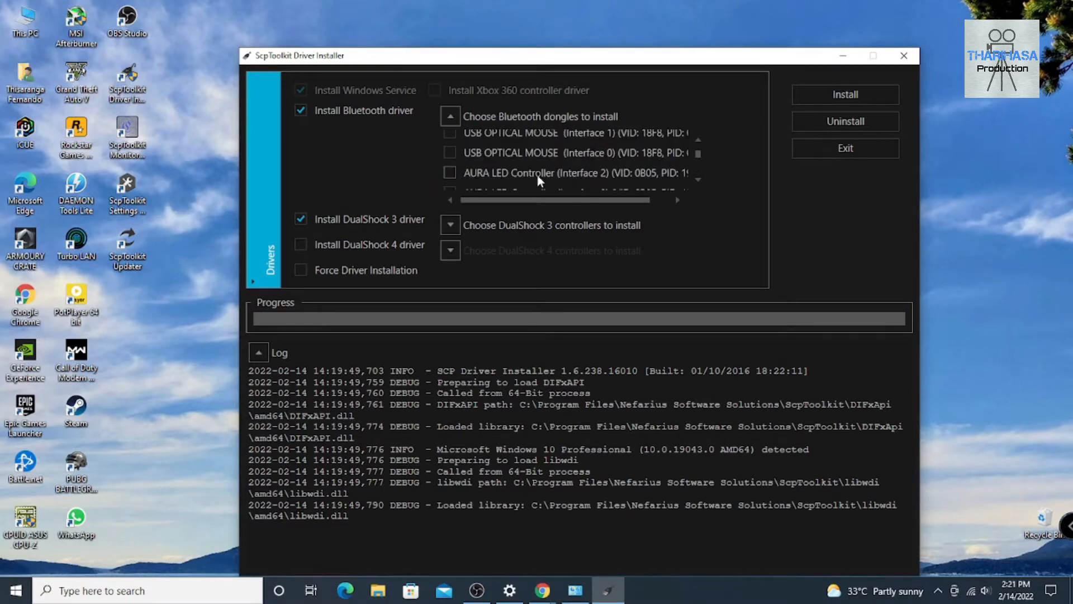
{"action": "scroll", "coordinate": [539, 180], "scroll_direction": "down", "scroll_amount": 1}
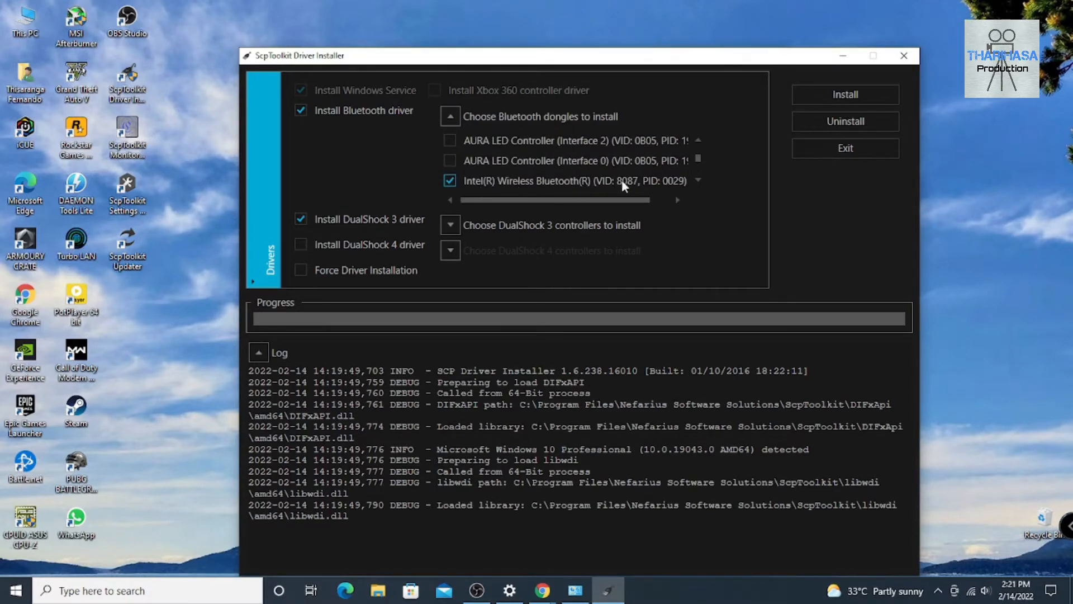
{"action": "scroll", "coordinate": [570, 182], "scroll_direction": "up", "scroll_amount": 2}
{"action": "left_click", "coordinate": [450, 117]}
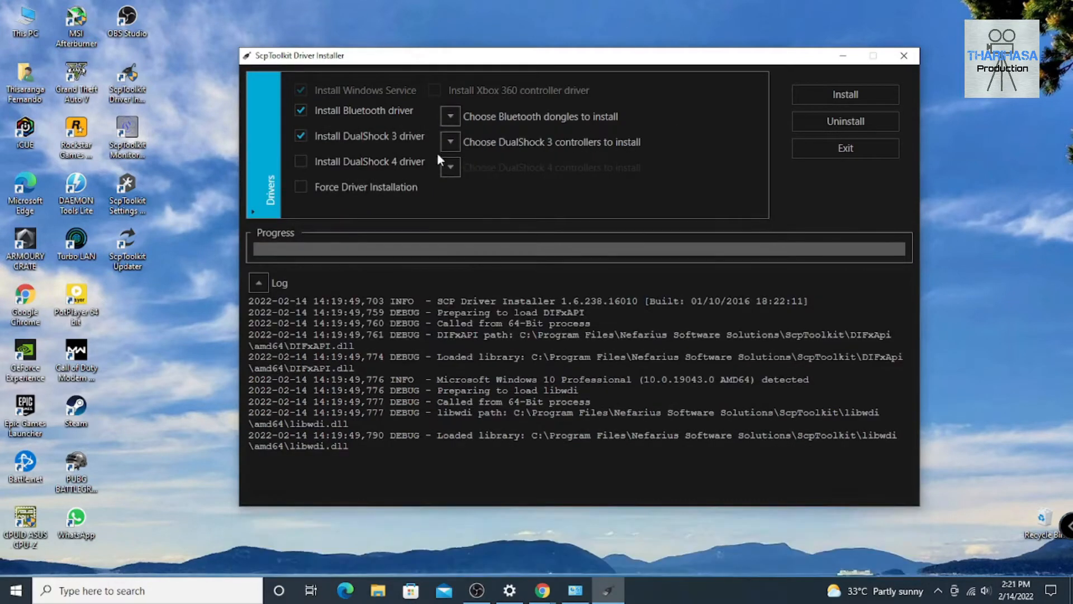
Select PLAYSTATION(R)3 Controller as the DualShock 3 controller to install and collapse the controller list
{"action": "left_click", "coordinate": [450, 142]}
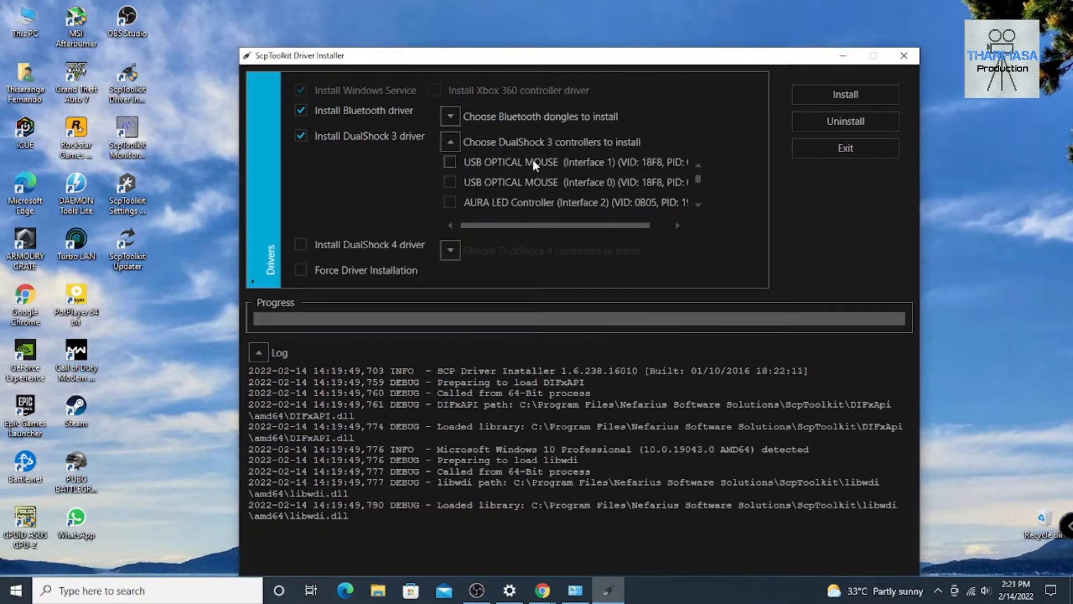
{"action": "scroll", "coordinate": [537, 164], "scroll_direction": "down", "scroll_amount": 3}
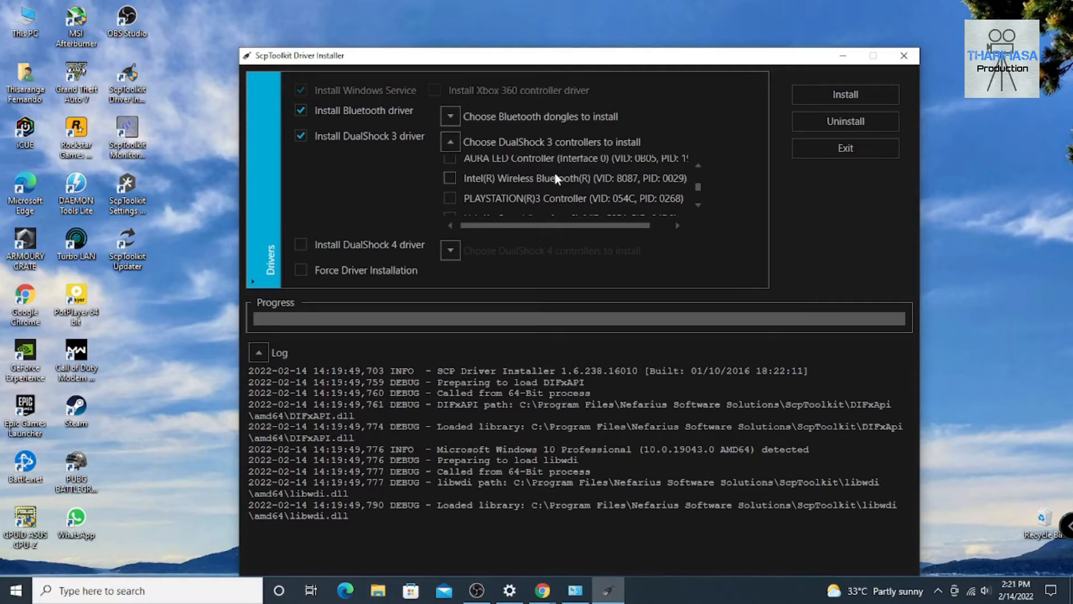
{"action": "scroll", "coordinate": [554, 174], "scroll_direction": "down", "scroll_amount": 2}
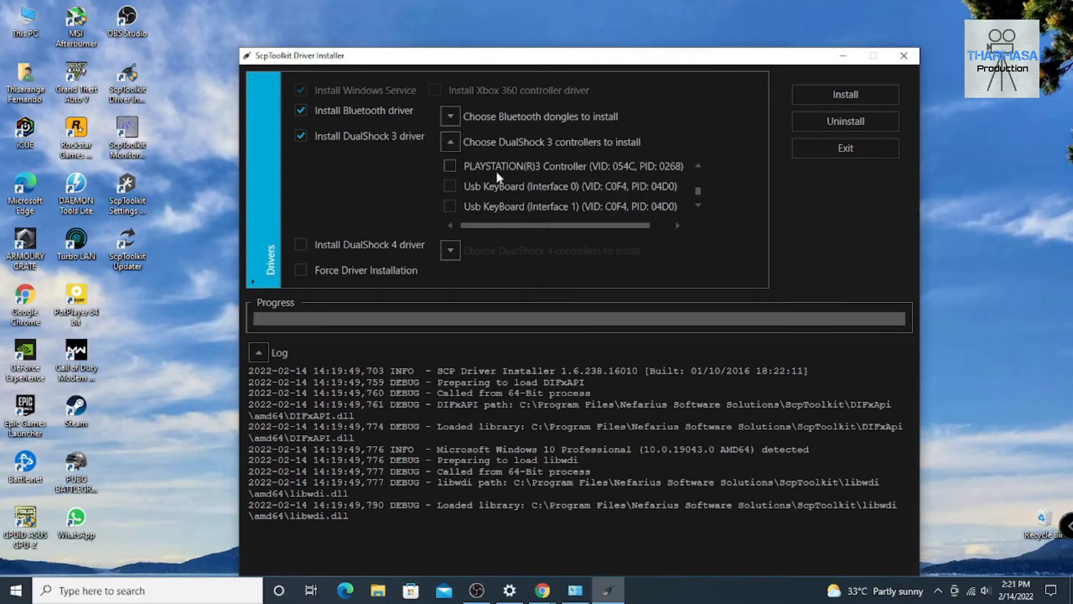
{"action": "left_click", "coordinate": [450, 166]}
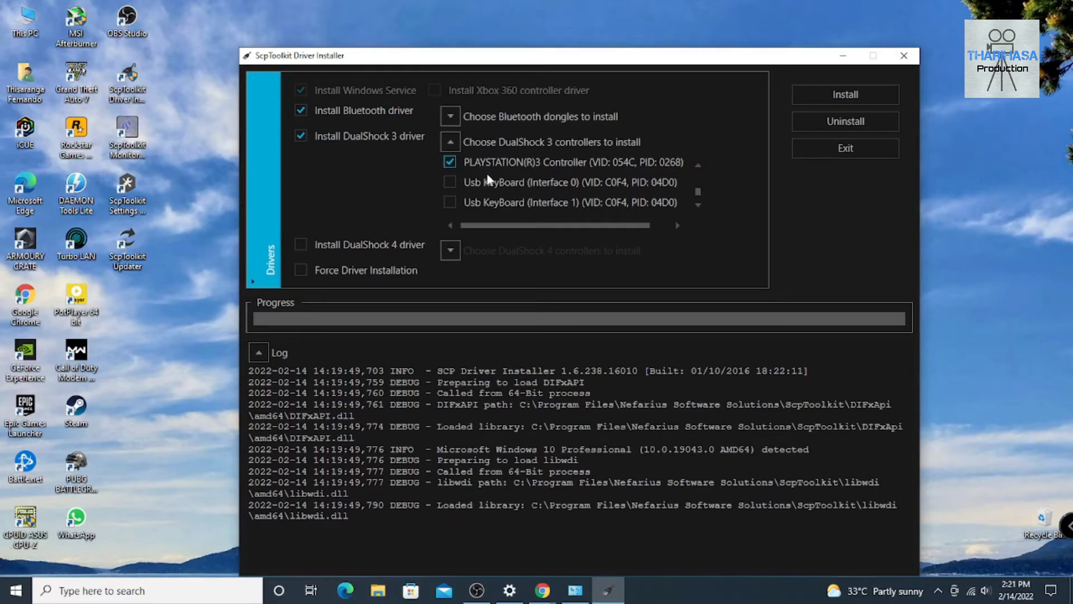
{"action": "scroll", "coordinate": [491, 178], "scroll_direction": "up", "scroll_amount": 1}
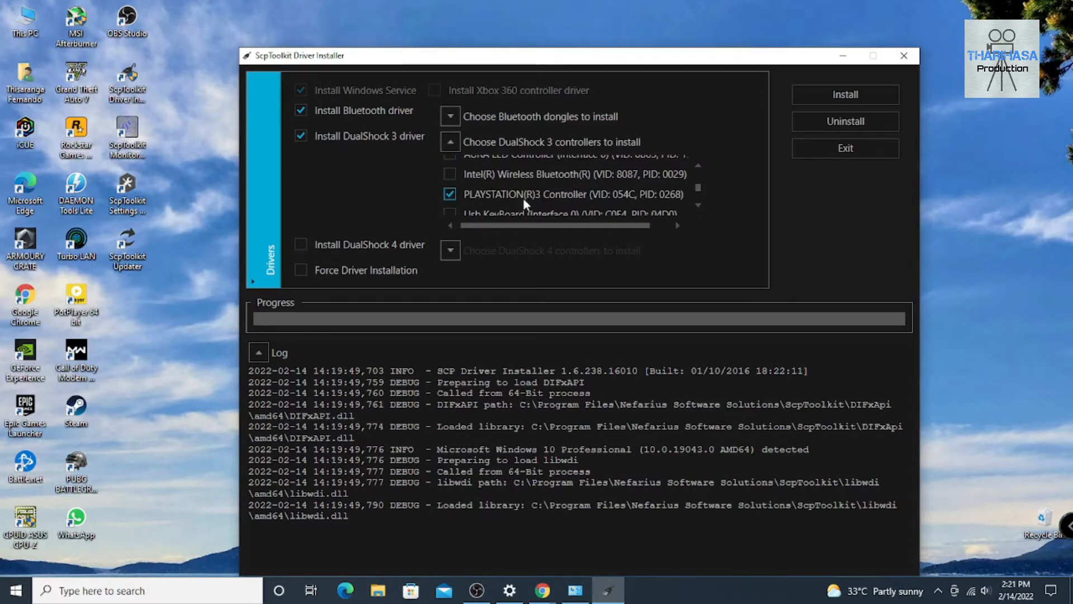
{"action": "scroll", "coordinate": [531, 194], "scroll_direction": "up", "scroll_amount": 2}
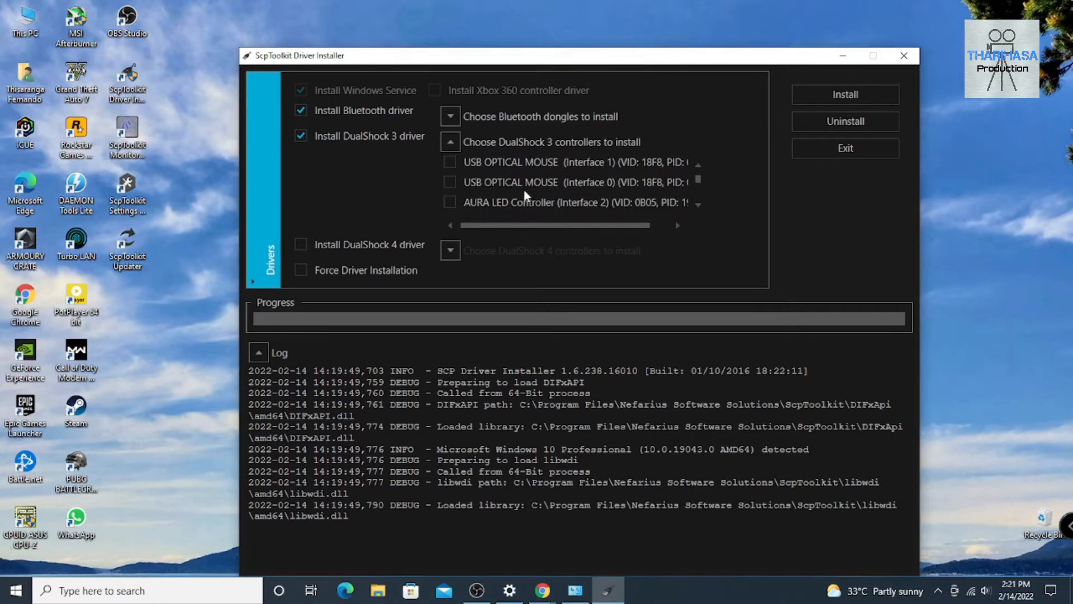
{"action": "left_click", "coordinate": [450, 142]}
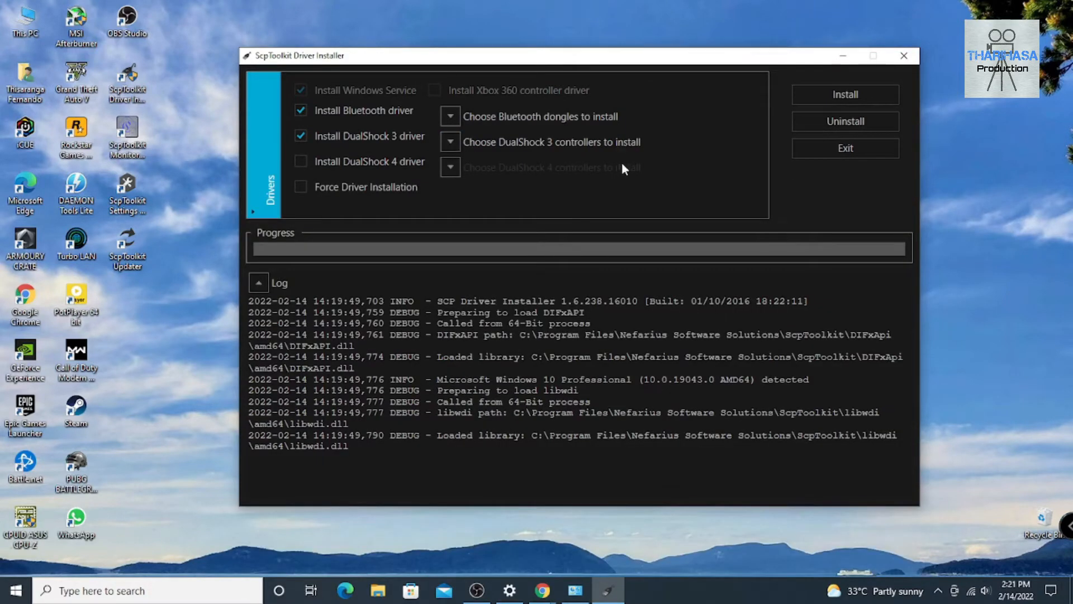
Install the selected Bluetooth and DualShock 3 drivers and minimise the driver installer
{"action": "left_click", "coordinate": [829, 95]}
{"action": "left_click", "coordinate": [591, 299]}
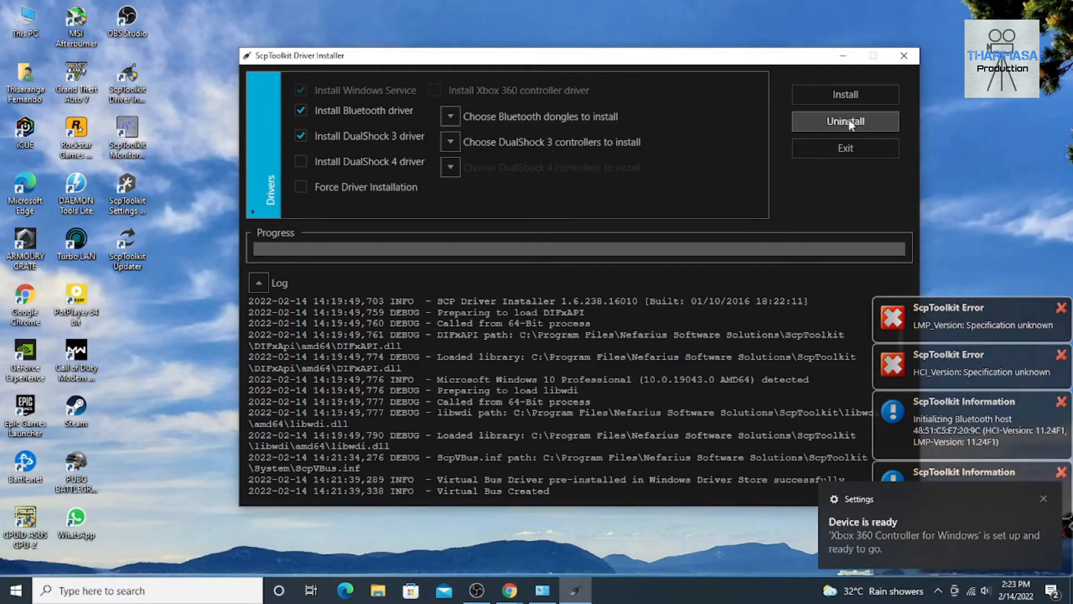
{"action": "left_click", "coordinate": [842, 62]}
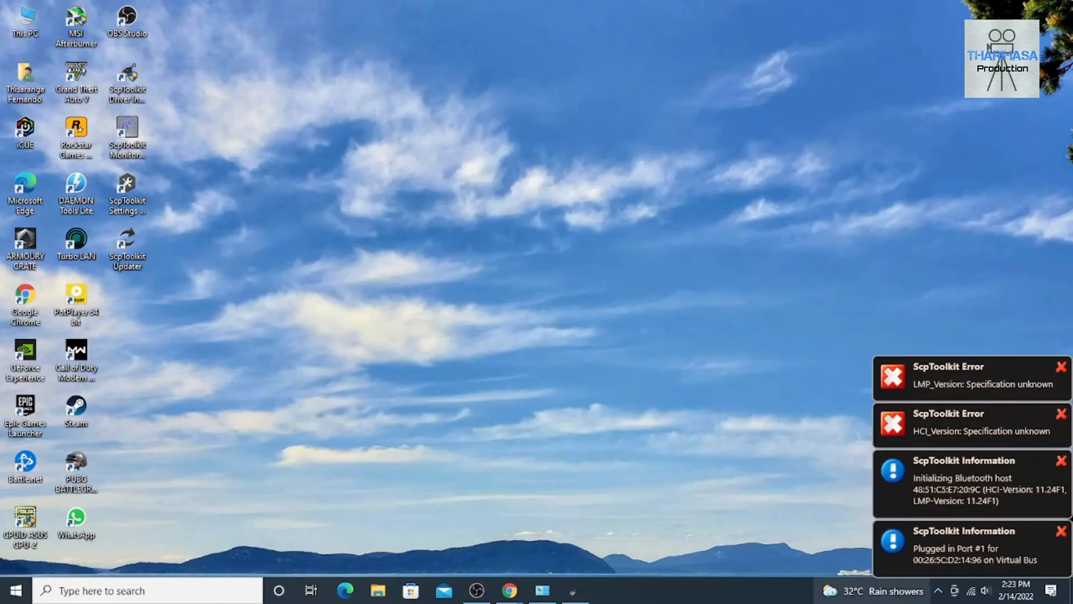
Open the device-ready notification for the Xbox 360 controller and check the other devices in the Bluetooth & other devices settings
{"action": "left_click", "coordinate": [1051, 590]}
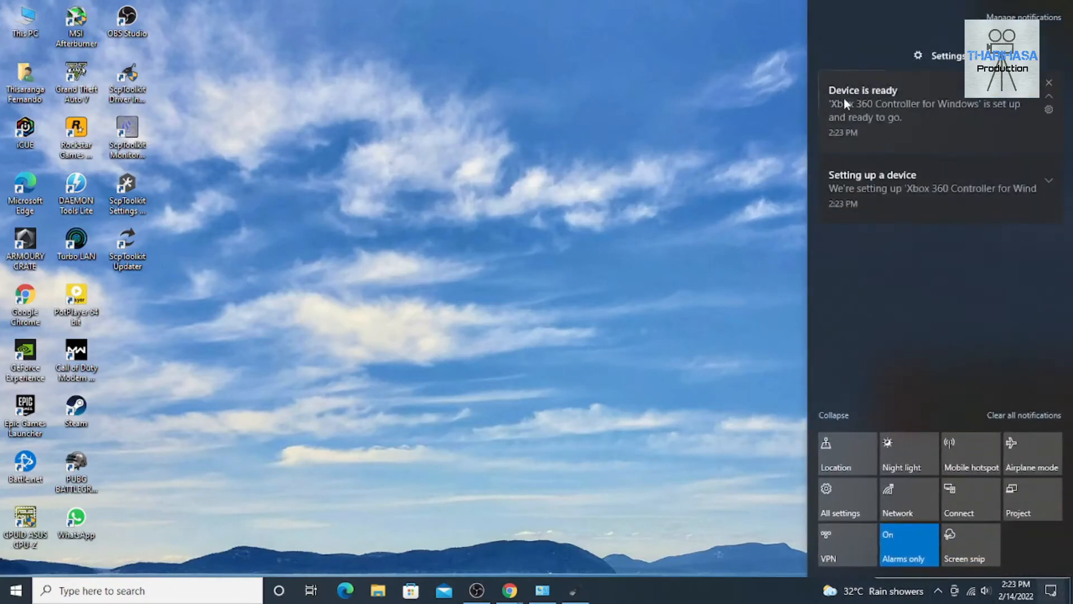
{"action": "left_click", "coordinate": [916, 102]}
{"action": "scroll", "coordinate": [626, 197], "scroll_direction": "down", "scroll_amount": 1}
{"action": "scroll", "coordinate": [614, 196], "scroll_direction": "down", "scroll_amount": 2}
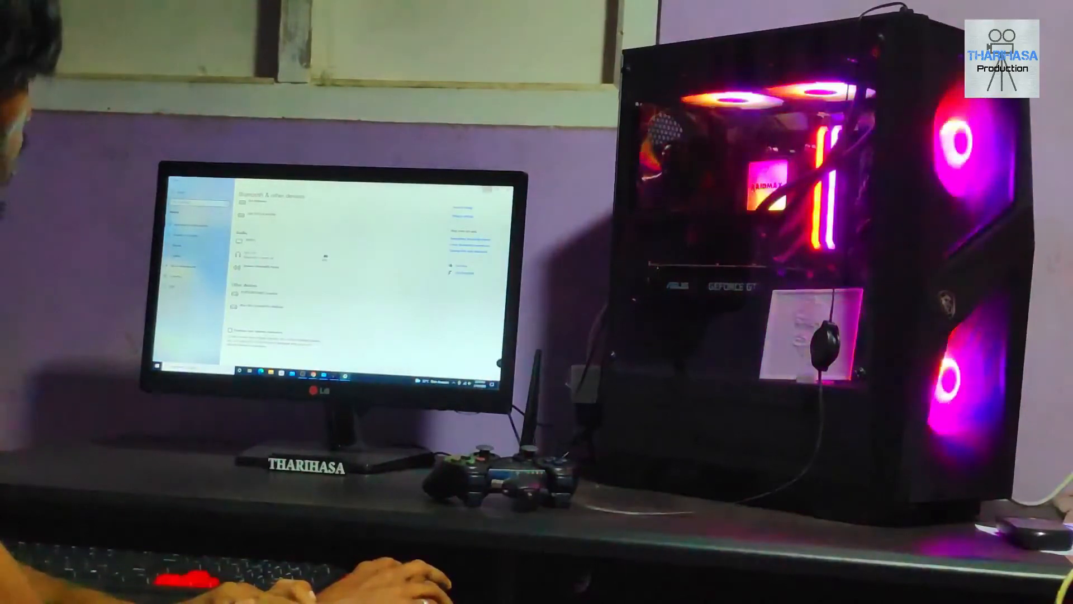
{"action": "left_click", "coordinate": [487, 189]}
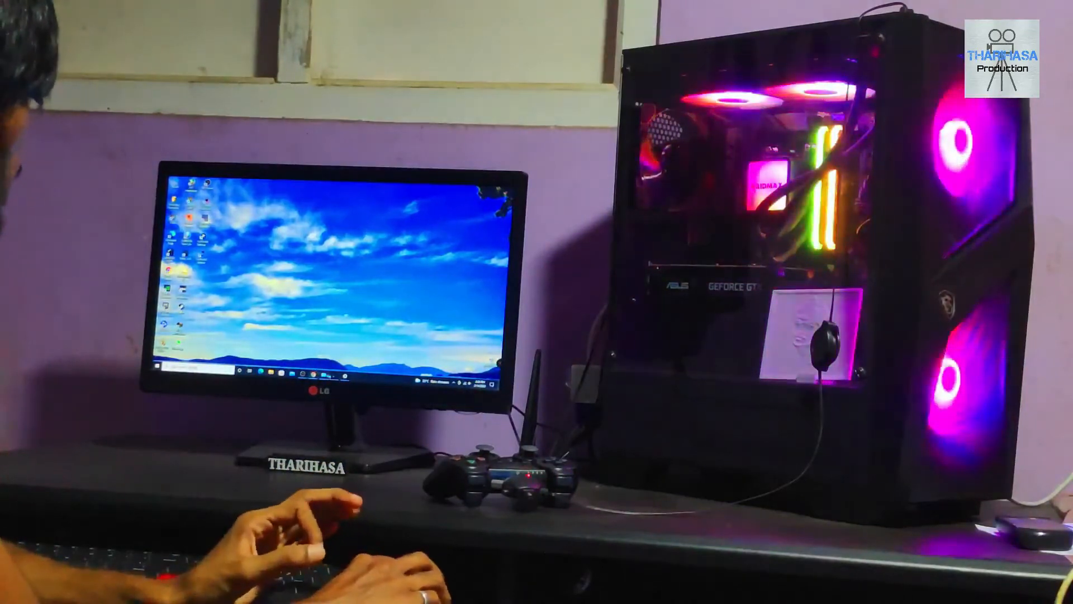
{"action": "mouse_move", "coordinate": [337, 377]}
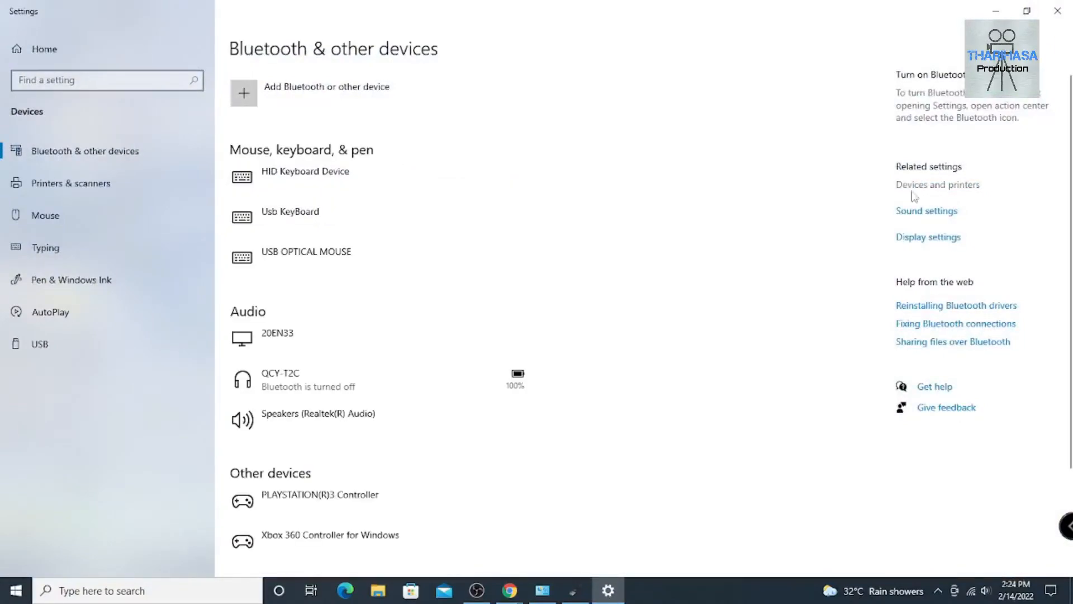
From Devices and Printers, open the PLAYSTATION(R)3 Controller's game controller settings and view the properties of the listed XBOX 360 controller
{"action": "left_click", "coordinate": [913, 185]}
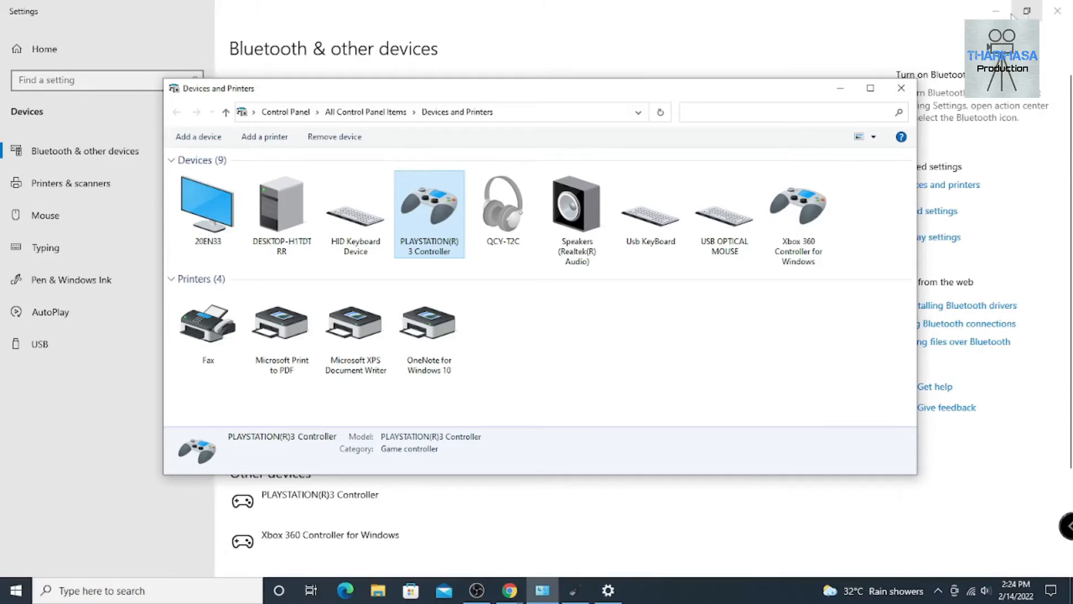
{"action": "right_click", "coordinate": [445, 187]}
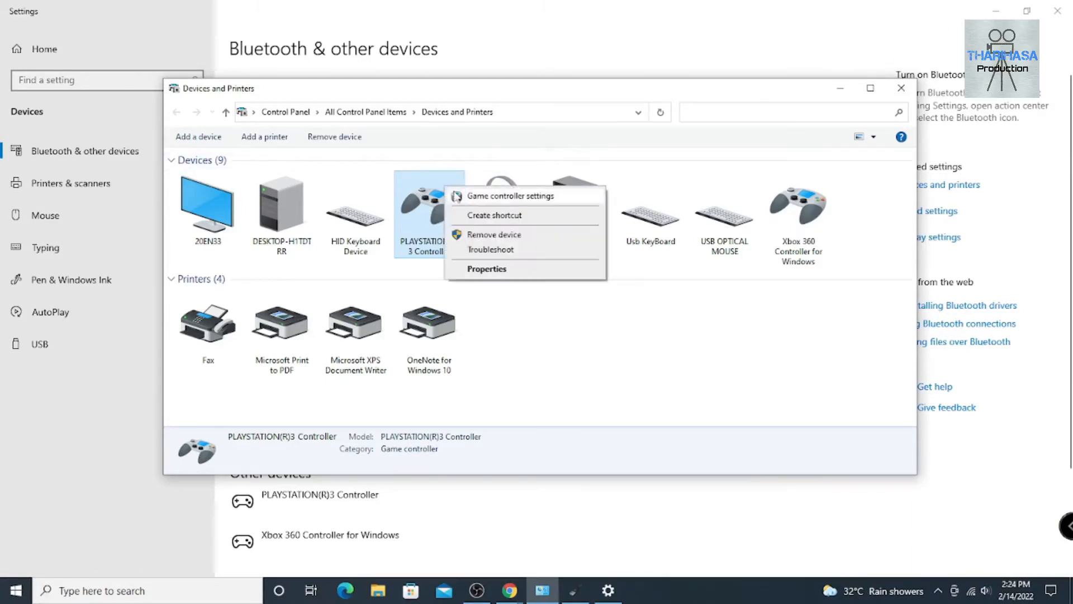
{"action": "left_click", "coordinate": [492, 196]}
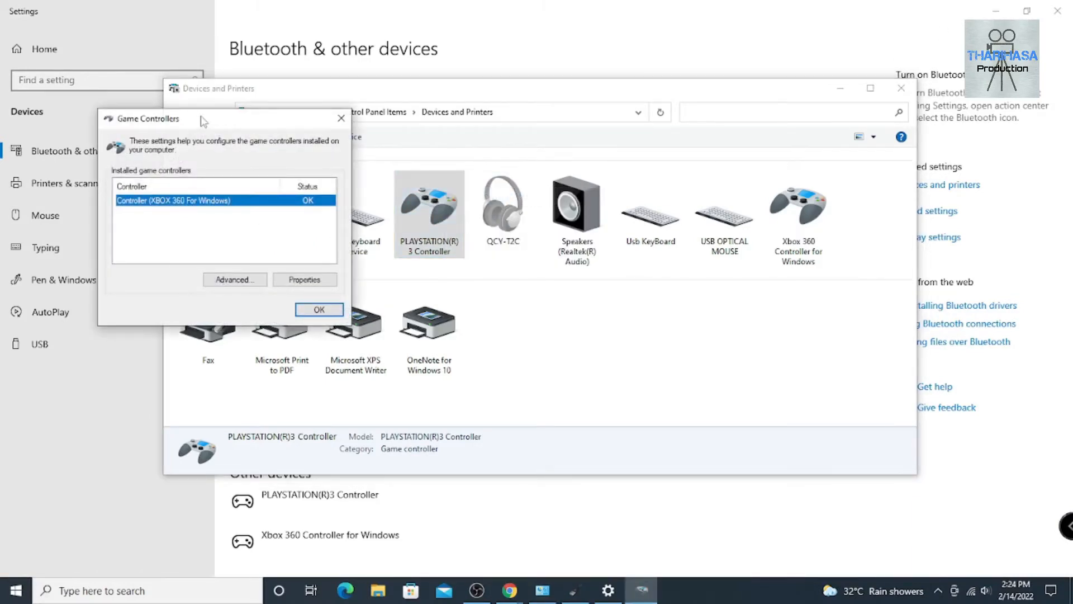
{"action": "left_click_drag", "start_coordinate": [204, 122], "coordinate": [369, 109]}
{"action": "left_click", "coordinate": [460, 269]}
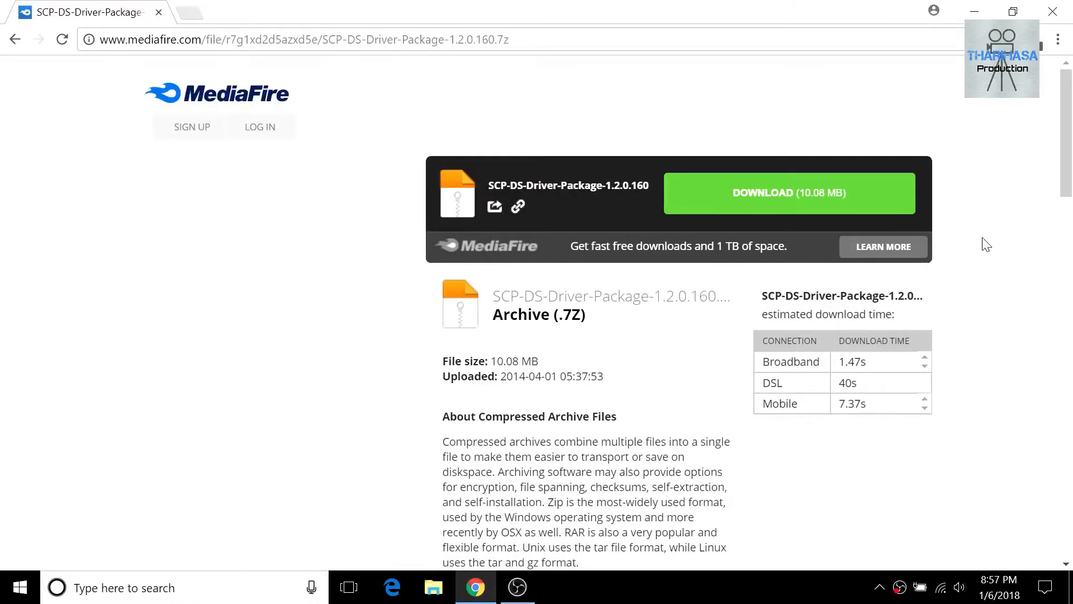
Check the PLAYSTATION(R)3 Controller's properties in Control Panel's Devices and Printers, close them and minimise the window
{"action": "key", "text": "super"}
{"action": "type", "text": "contr"}
{"action": "key", "text": "Return"}
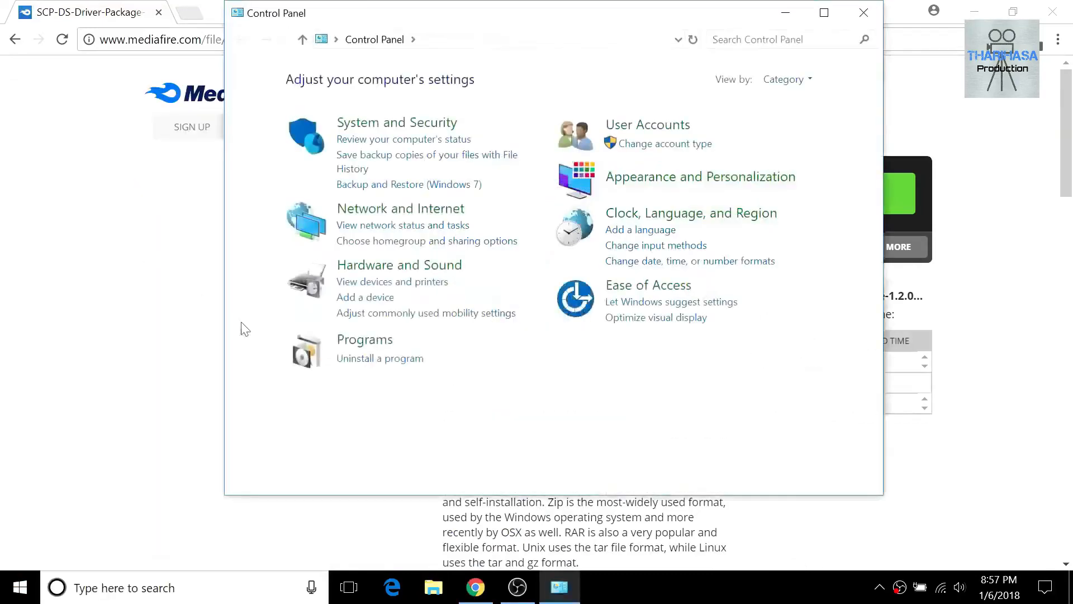
{"action": "left_click", "coordinate": [356, 282]}
{"action": "right_click", "coordinate": [551, 168]}
{"action": "left_click", "coordinate": [570, 280]}
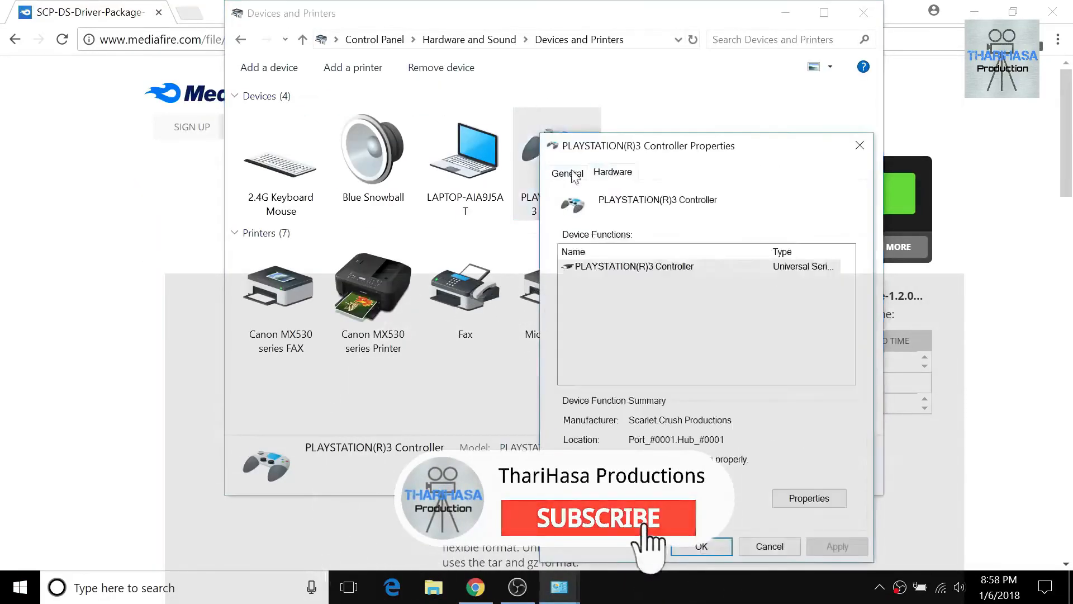
{"action": "left_click", "coordinate": [859, 146]}
{"action": "left_click", "coordinate": [786, 13]}
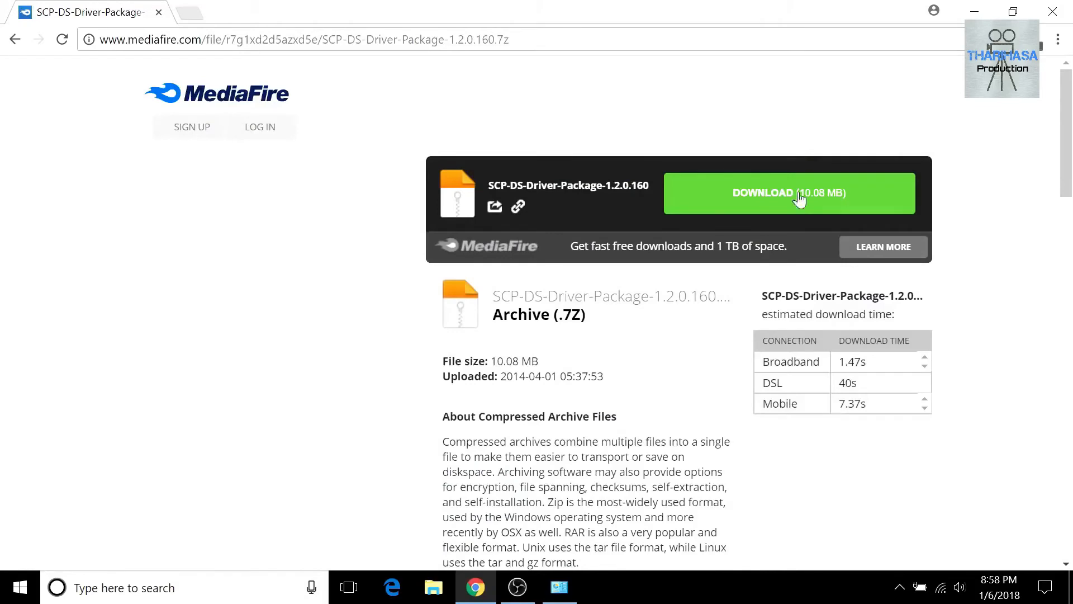
Download the SCP-DS-Driver-Package-1.2.0.160 archive from MediaFire and extract it directly into the Downloads folder
{"action": "left_click", "coordinate": [799, 198]}
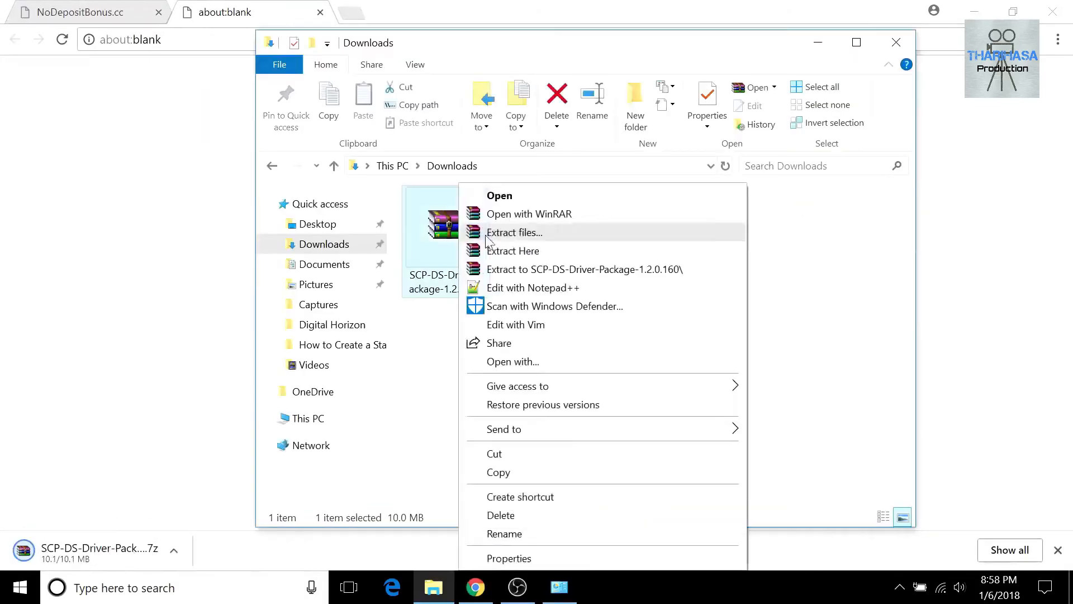
{"action": "left_click", "coordinate": [707, 249]}
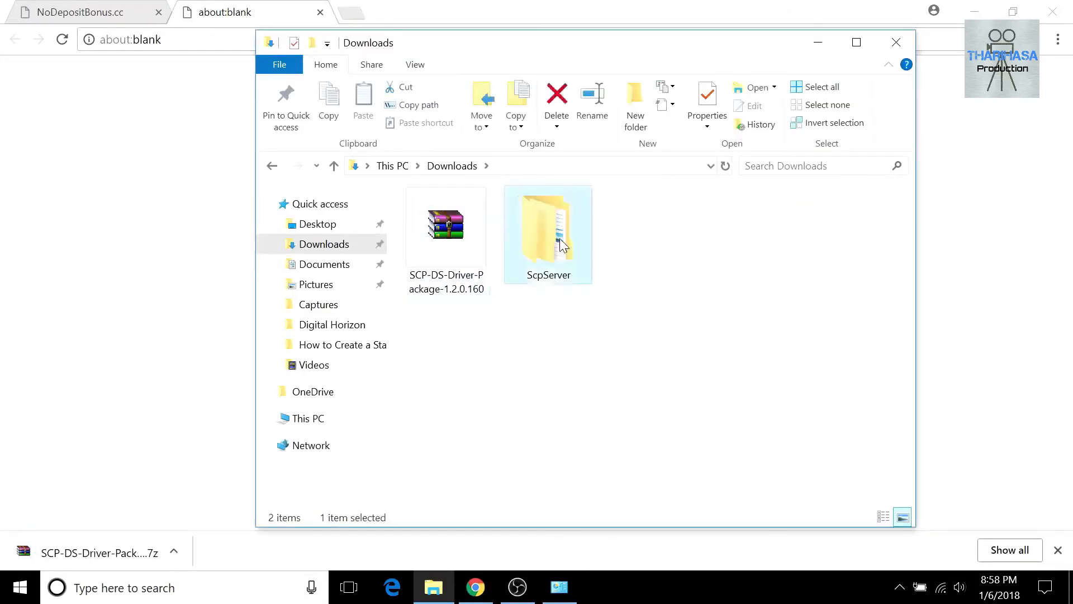
Run the SCP Driver Installer from the ScpServer bin folder and install with Force Install, Configure Service and Bluetooth Driver enabled
{"action": "double_click", "coordinate": [559, 238]}
{"action": "double_click", "coordinate": [535, 218]}
{"action": "left_click", "coordinate": [545, 325]}
{"action": "double_click", "coordinate": [545, 325]}
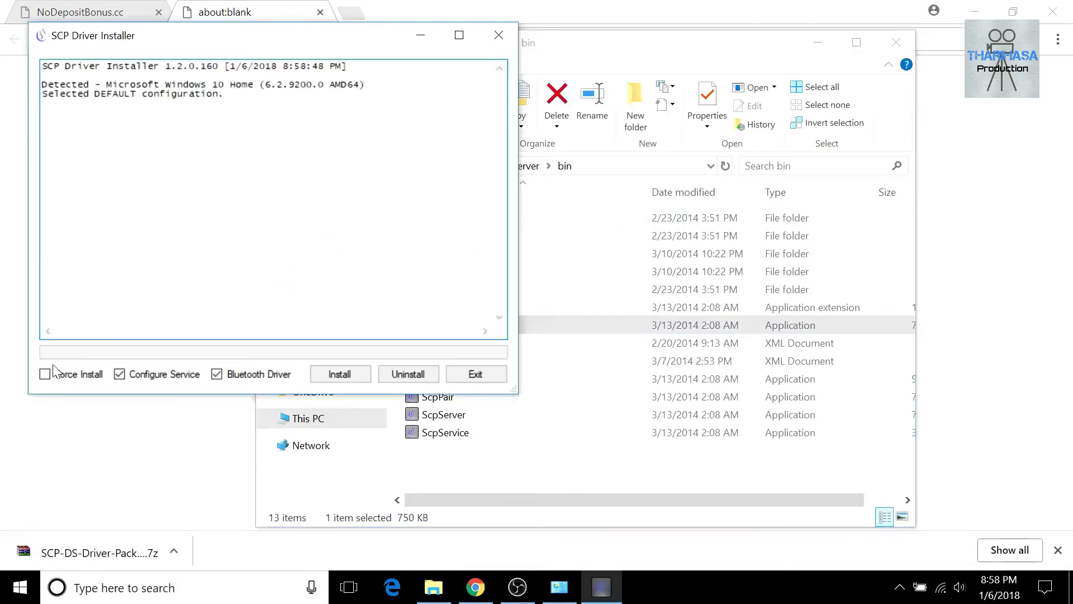
{"action": "left_click", "coordinate": [351, 382]}
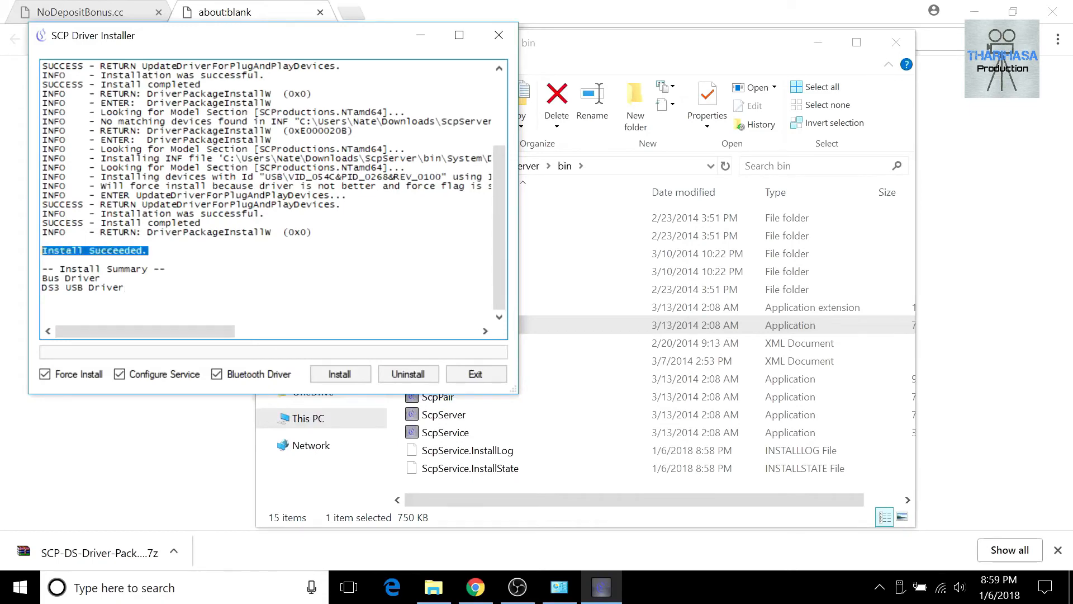
Return to the ScpServer bin folder and start the ScpServer application
{"action": "left_click", "coordinate": [611, 53]}
{"action": "double_click", "coordinate": [493, 415]}
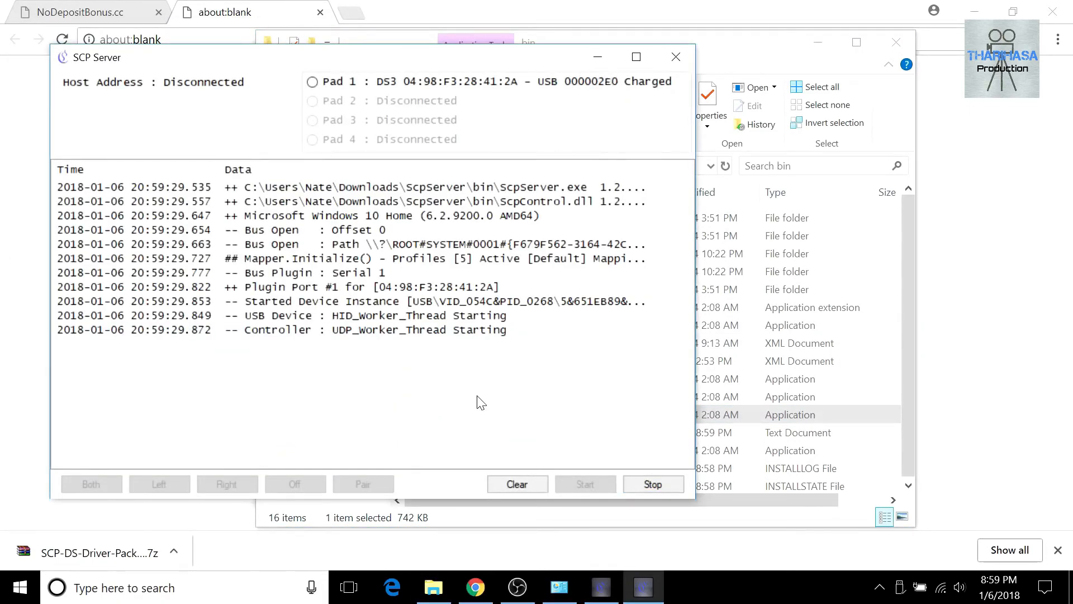
In Devices and Printers, open the Xbox 360 Controller for Windows game controller settings and view its test properties
{"action": "left_click", "coordinate": [559, 587]}
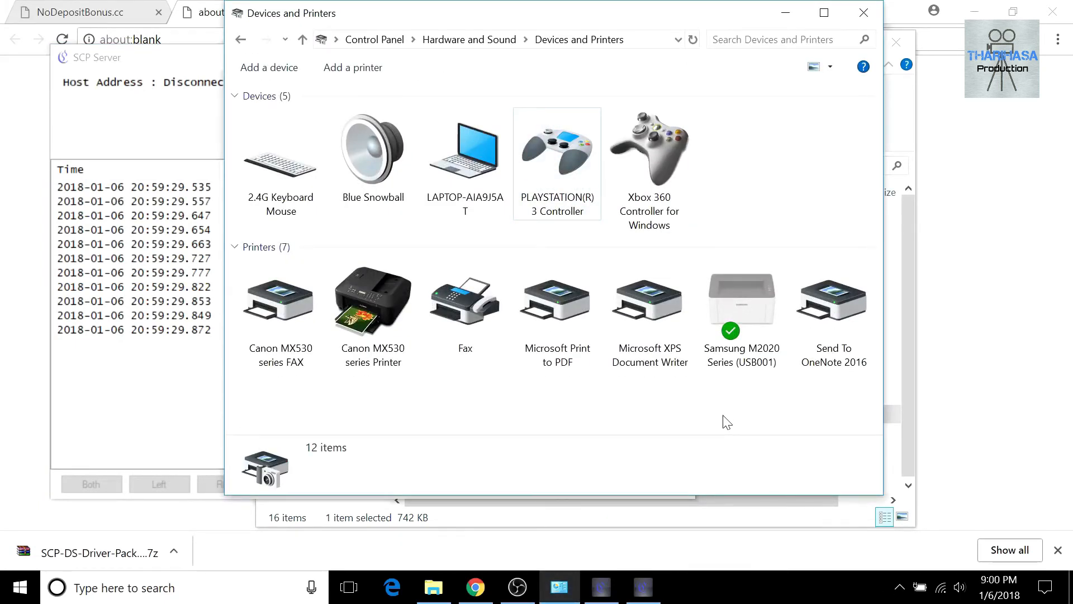
{"action": "right_click", "coordinate": [675, 170]}
{"action": "left_click", "coordinate": [743, 177]}
{"action": "left_click", "coordinate": [310, 279]}
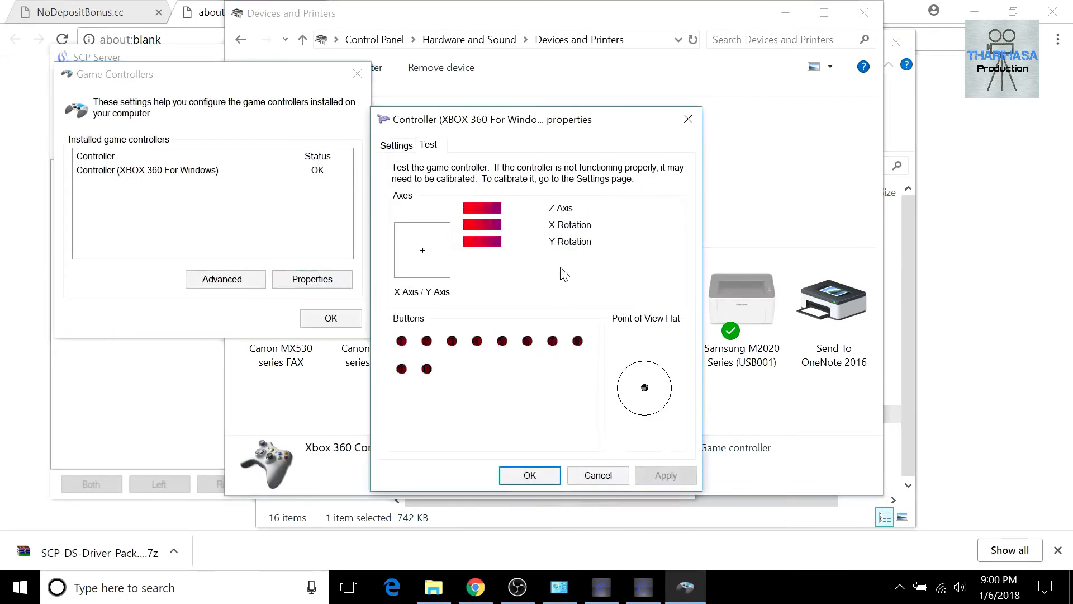